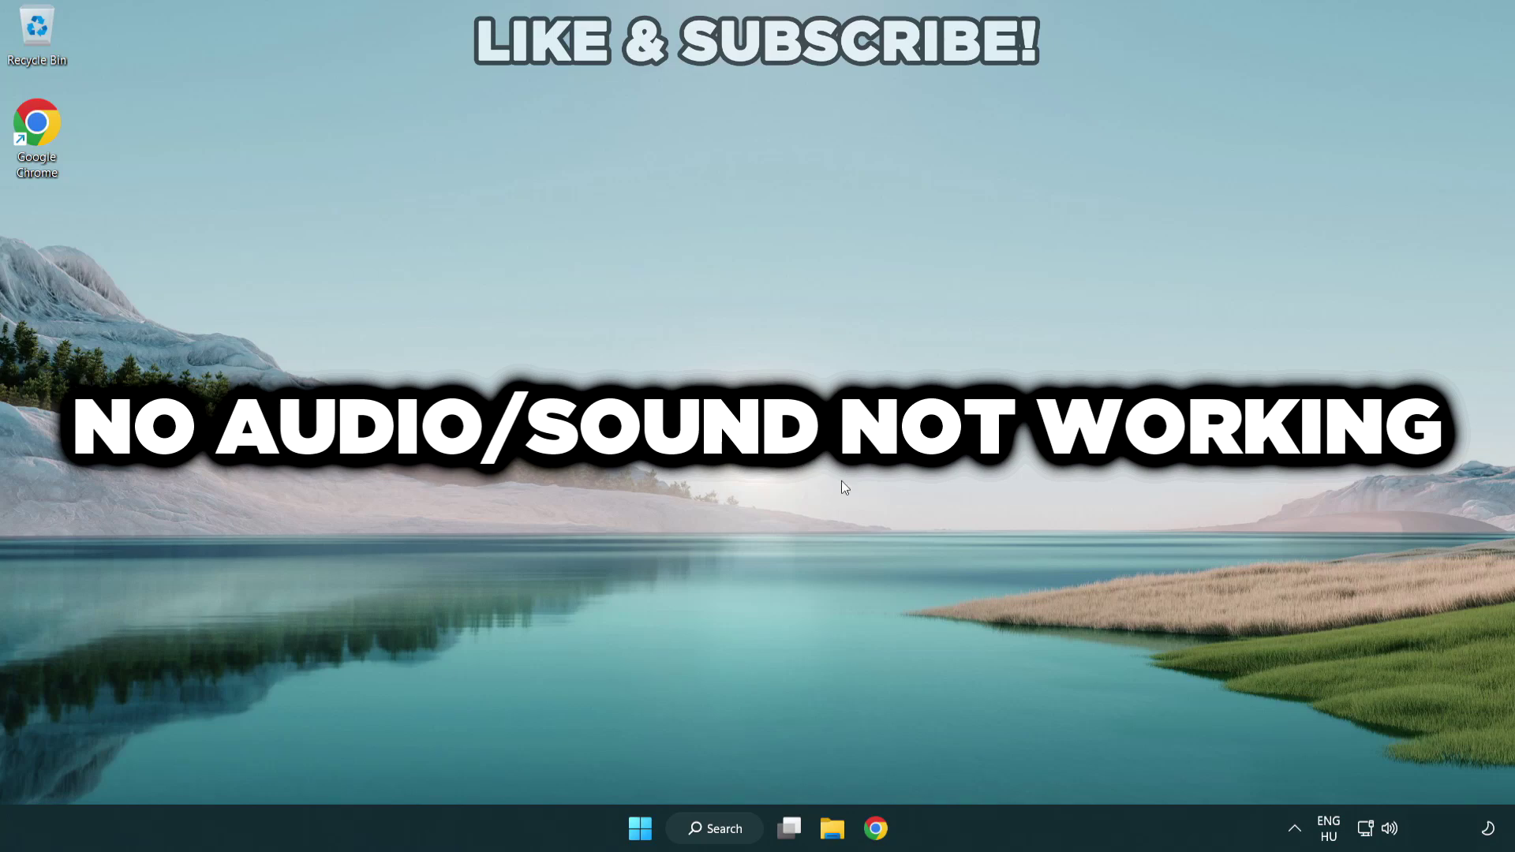
Switch the Quick Settings audio output from CABLE Input to Speakers (High Definition Audio Device).
{"action": "left_click", "coordinate": [1389, 829]}
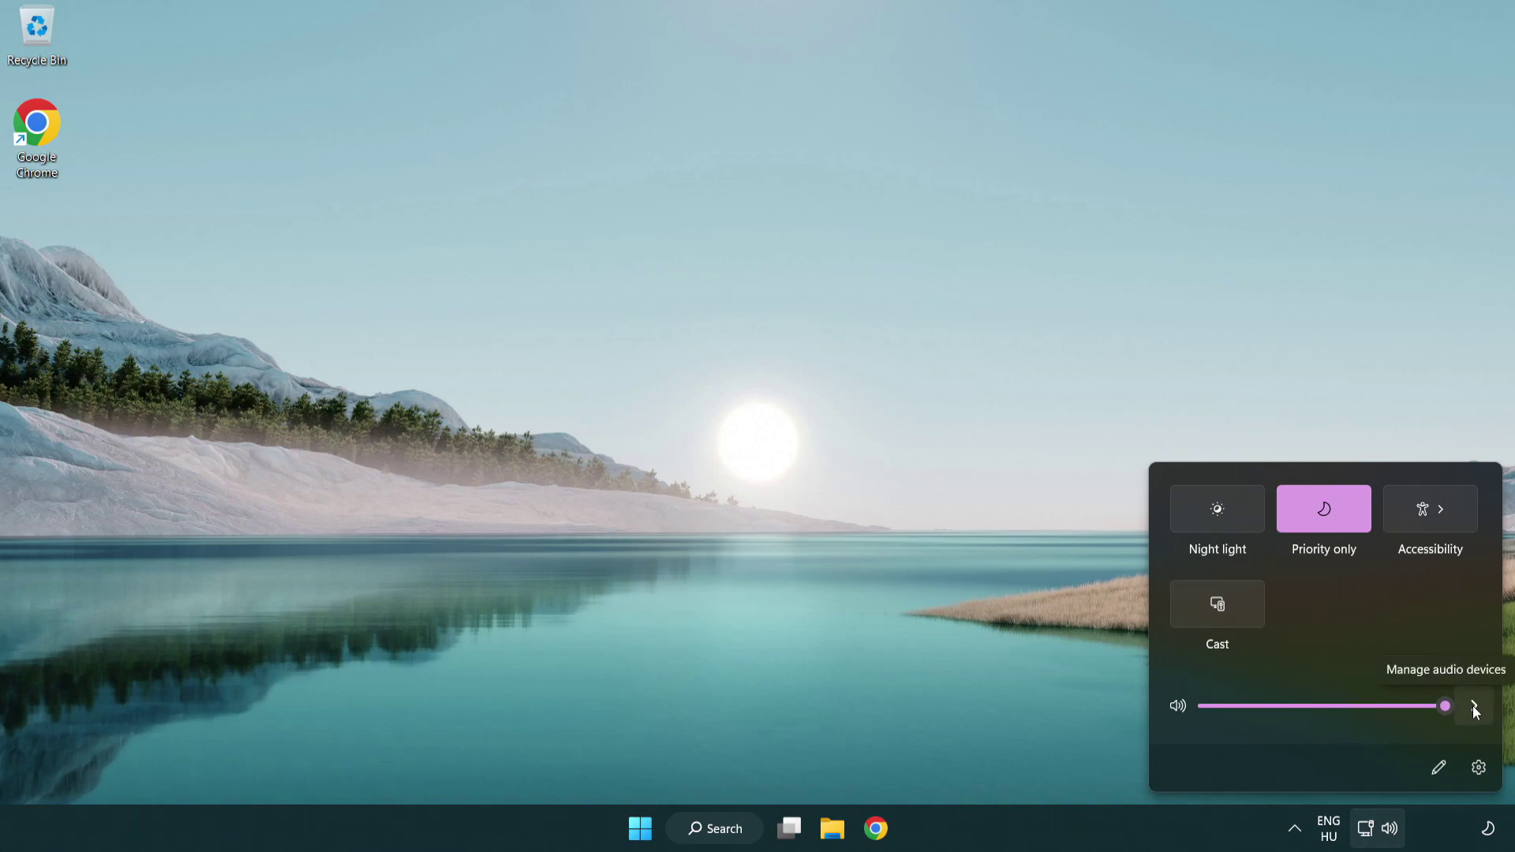
{"action": "left_click", "coordinate": [1473, 706]}
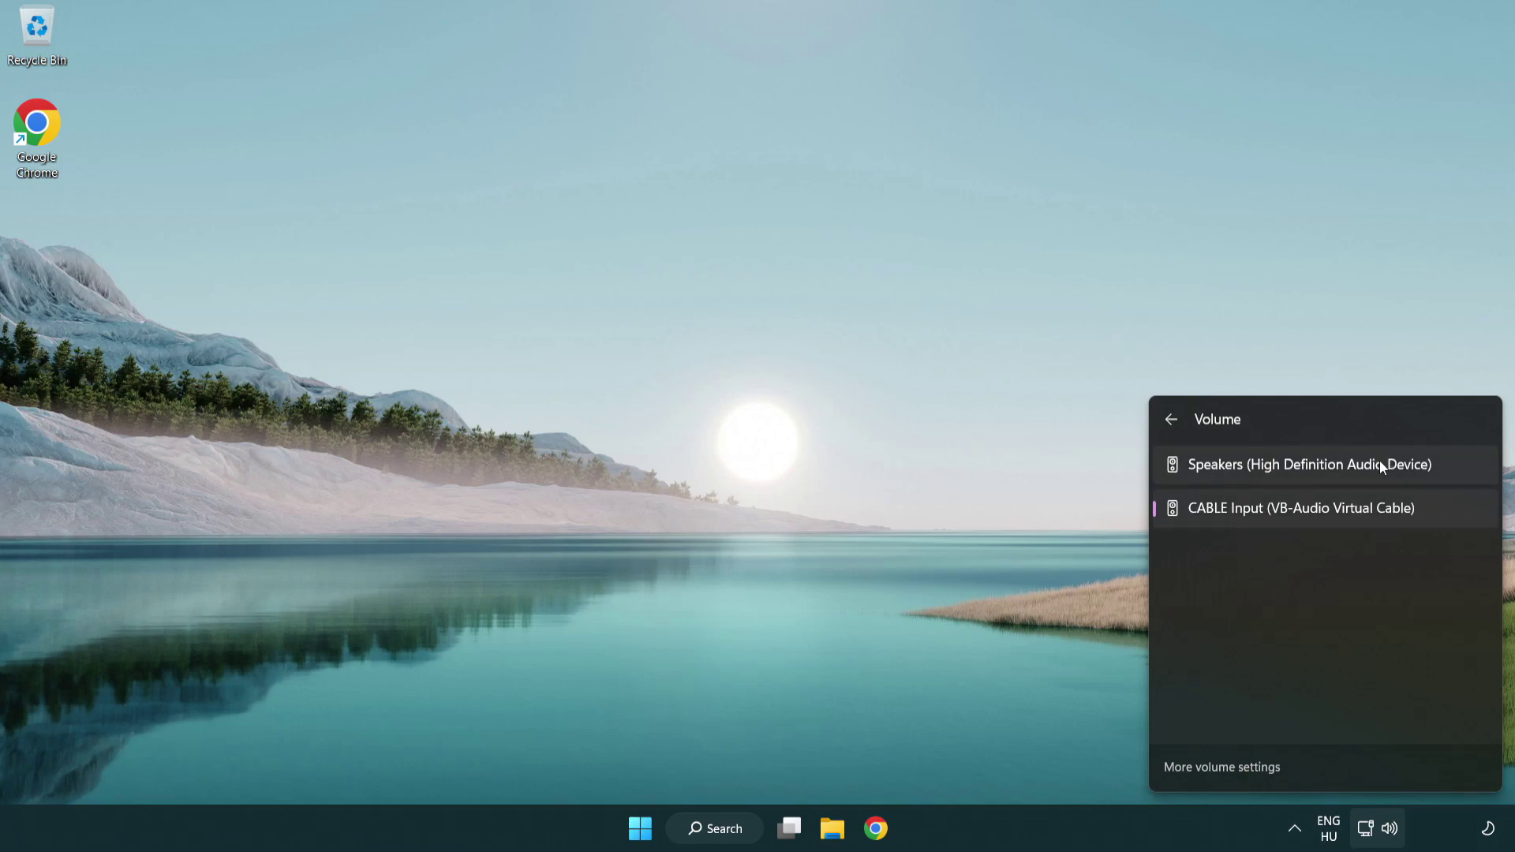
{"action": "left_click", "coordinate": [1455, 472]}
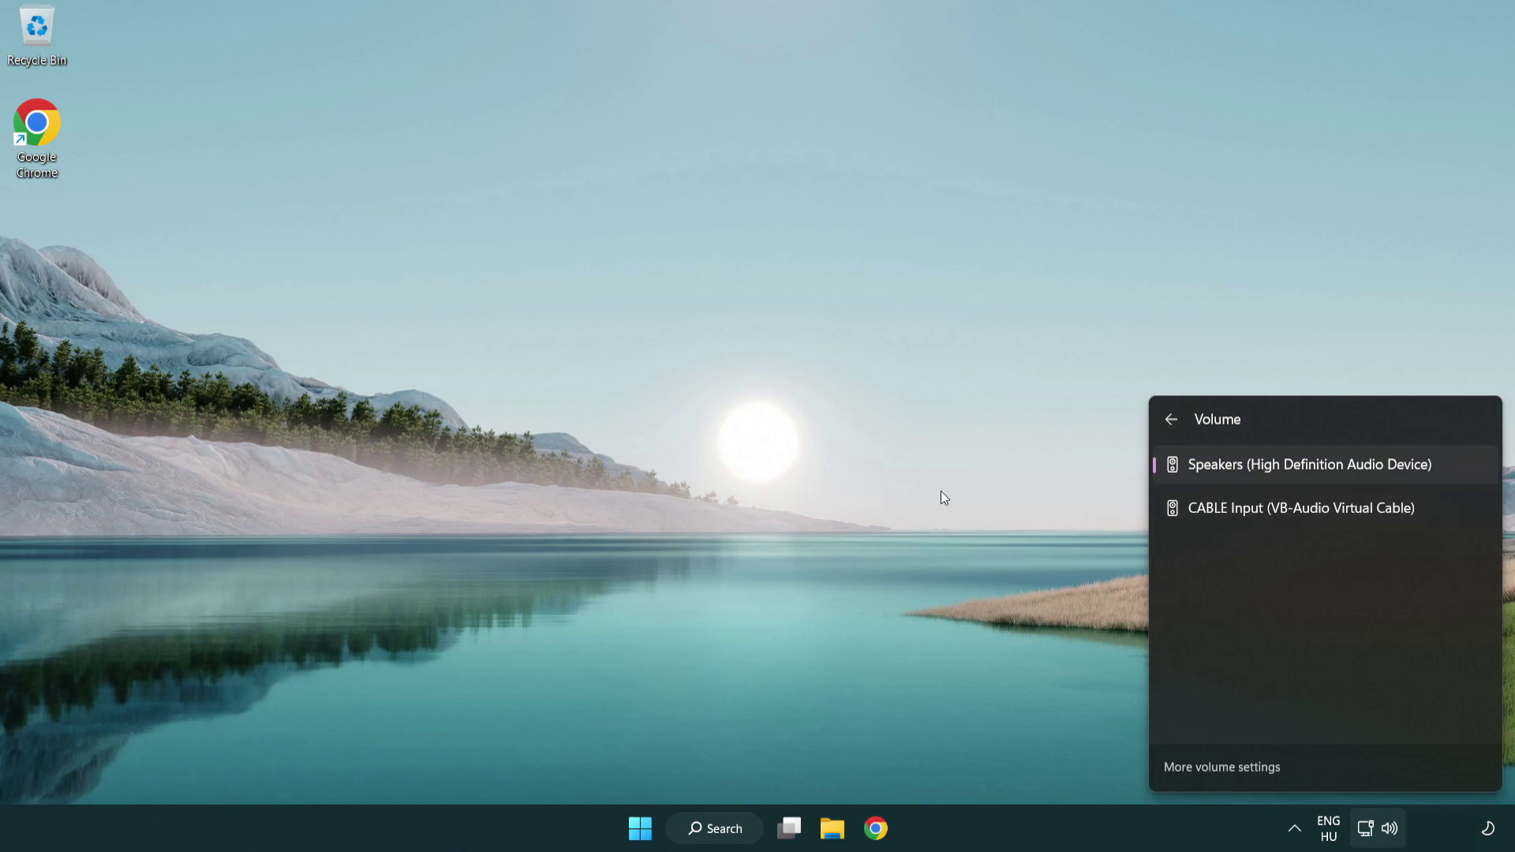
{"action": "left_click", "coordinate": [796, 456]}
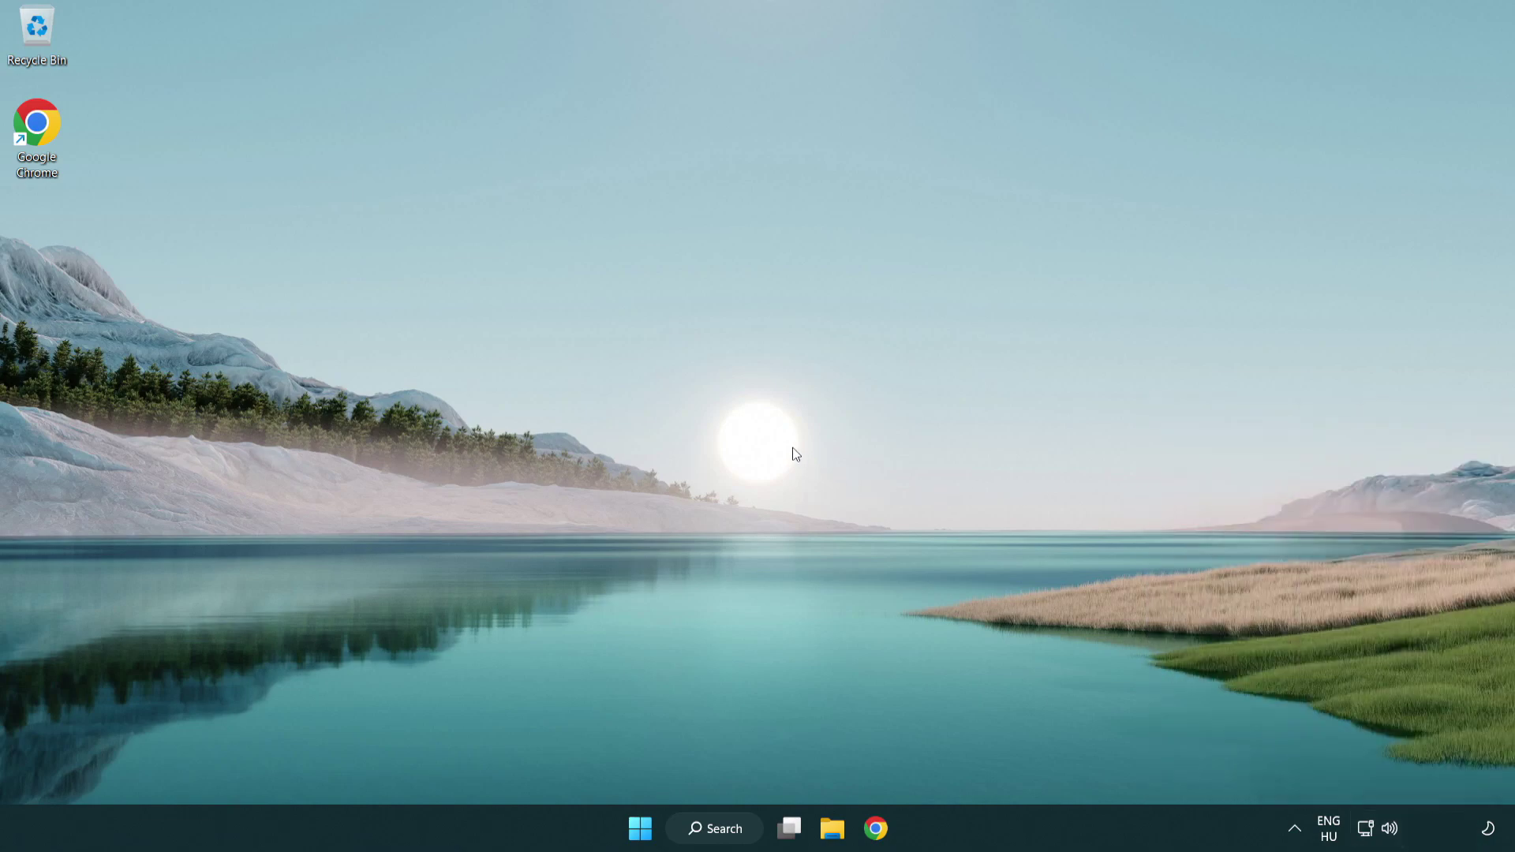
Reset sound devices and app volumes to recommended defaults in the Volume mixer, then close Settings.
{"action": "right_click", "coordinate": [1391, 830]}
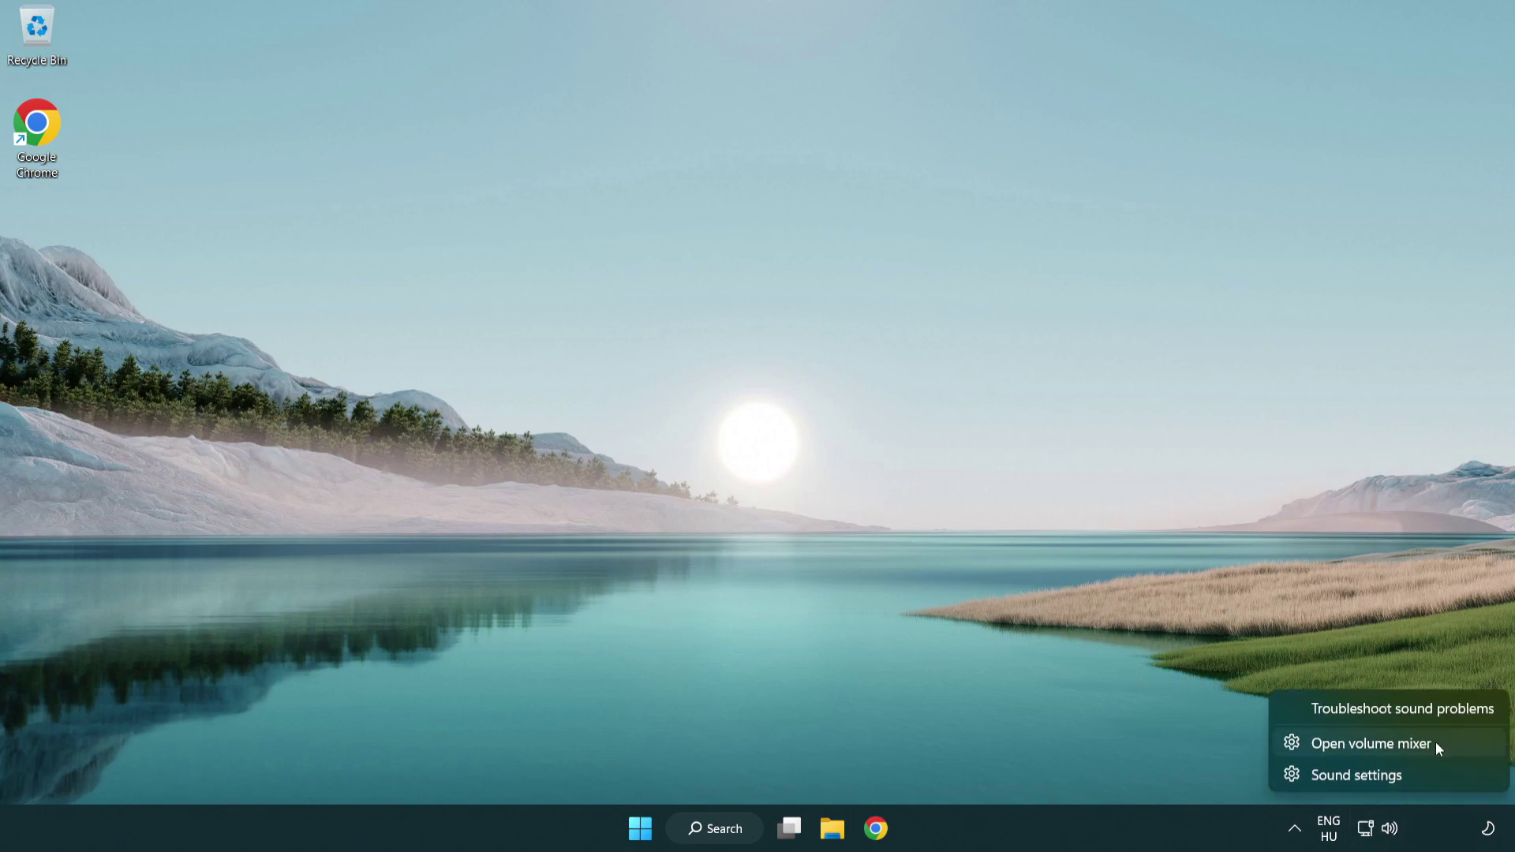
{"action": "left_click", "coordinate": [1460, 744]}
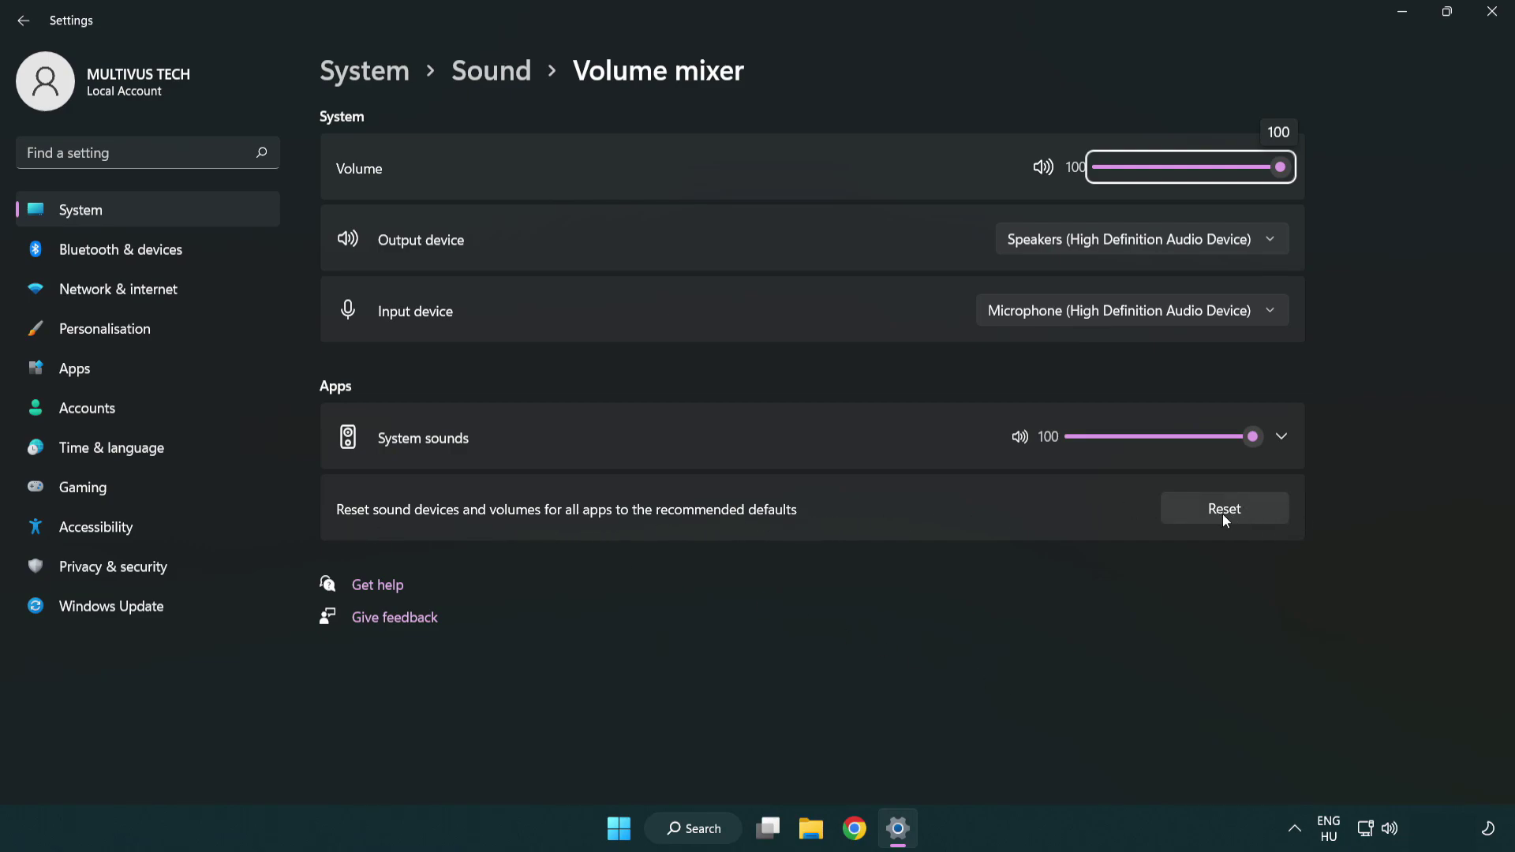
{"action": "left_click", "coordinate": [1266, 514]}
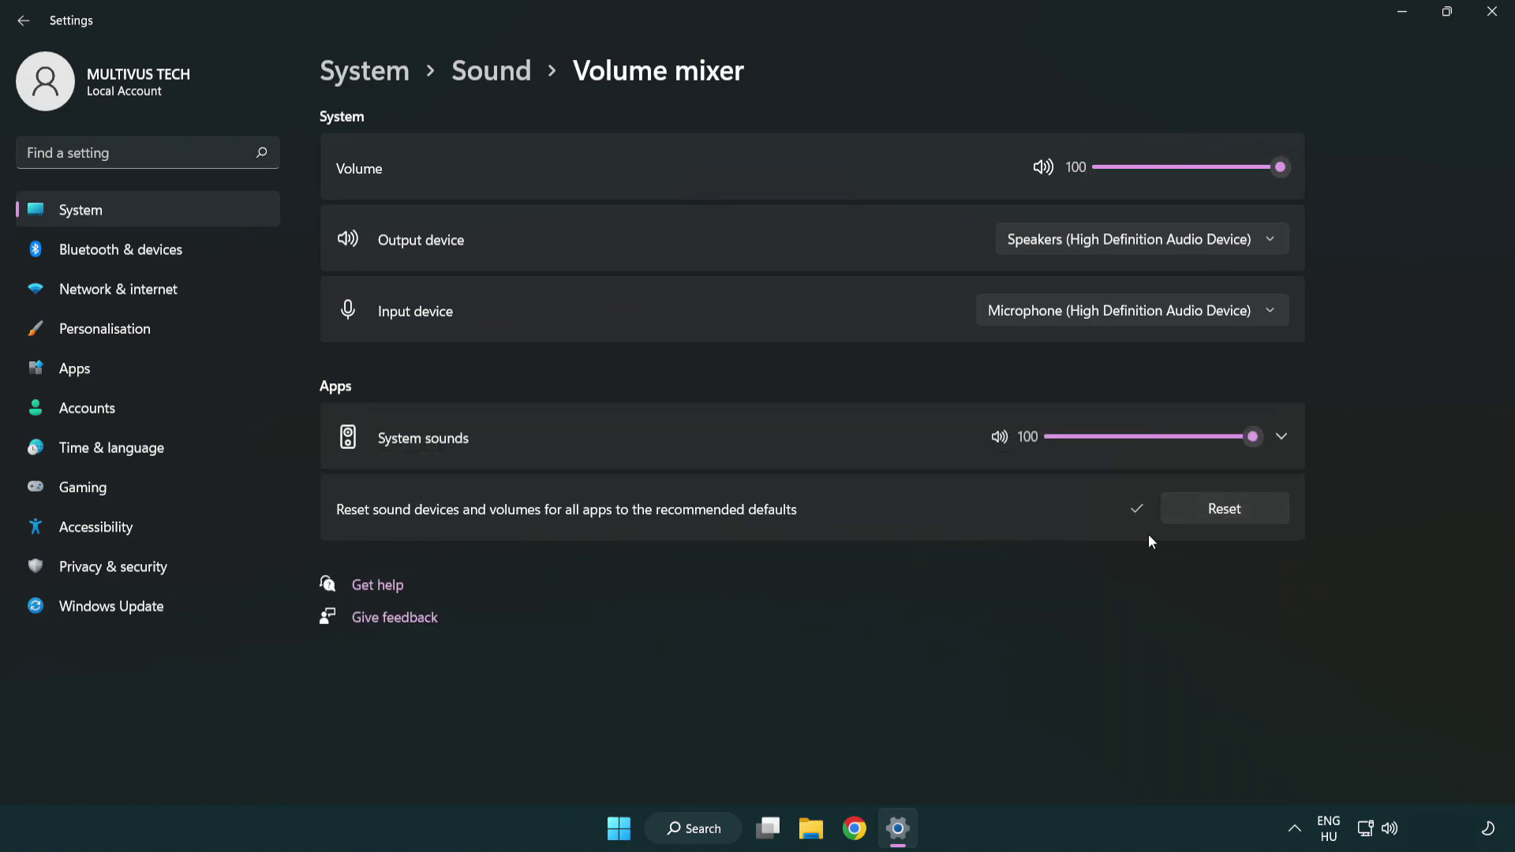
{"action": "left_click", "coordinate": [1497, 15]}
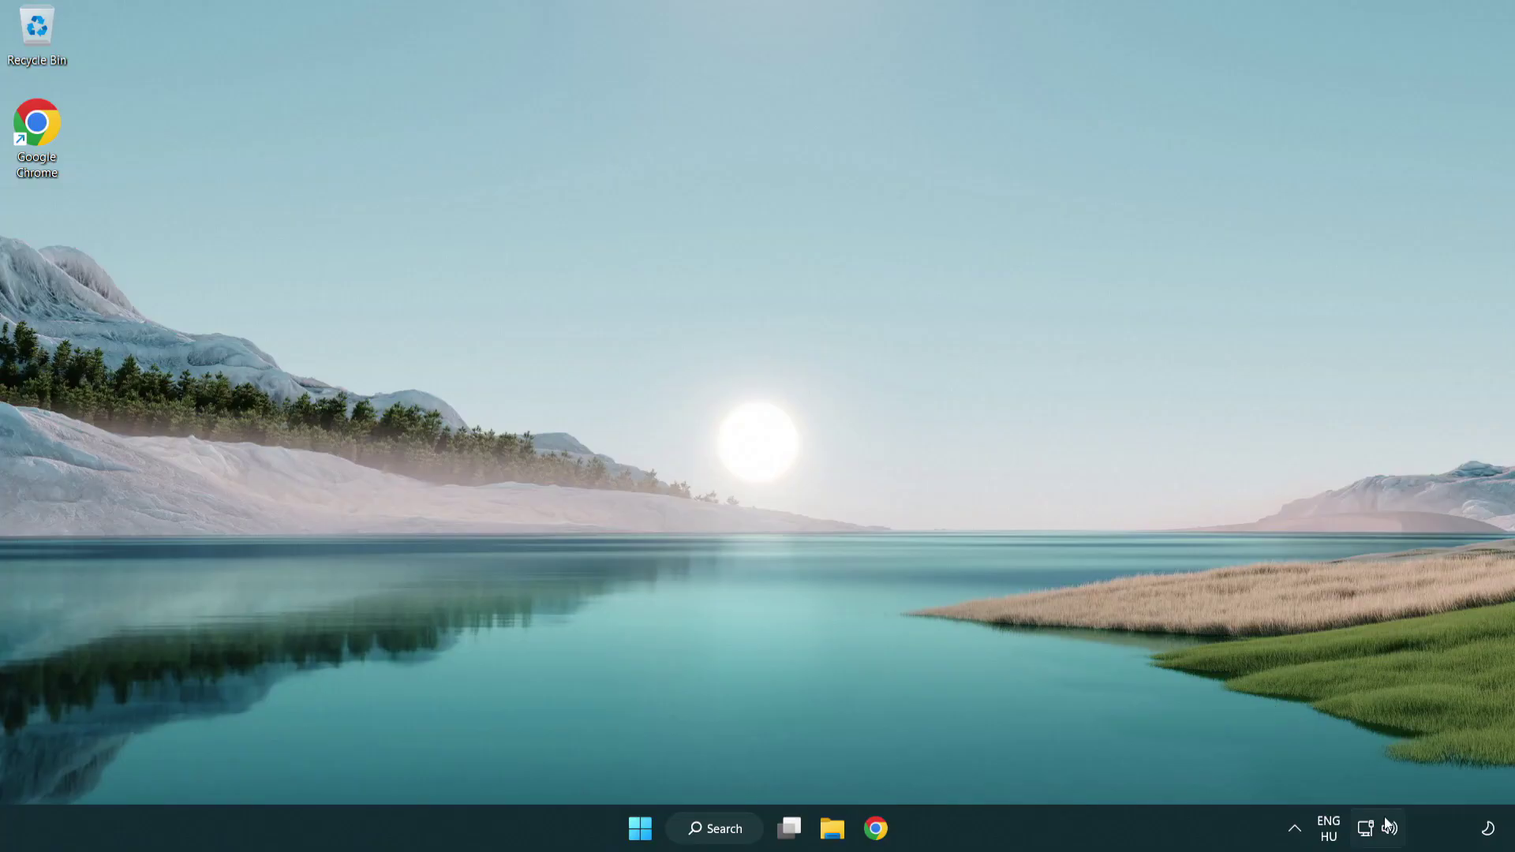
Open Sound settings, set output volume to 100, and scroll to the Advanced section.
{"action": "right_click", "coordinate": [1388, 828]}
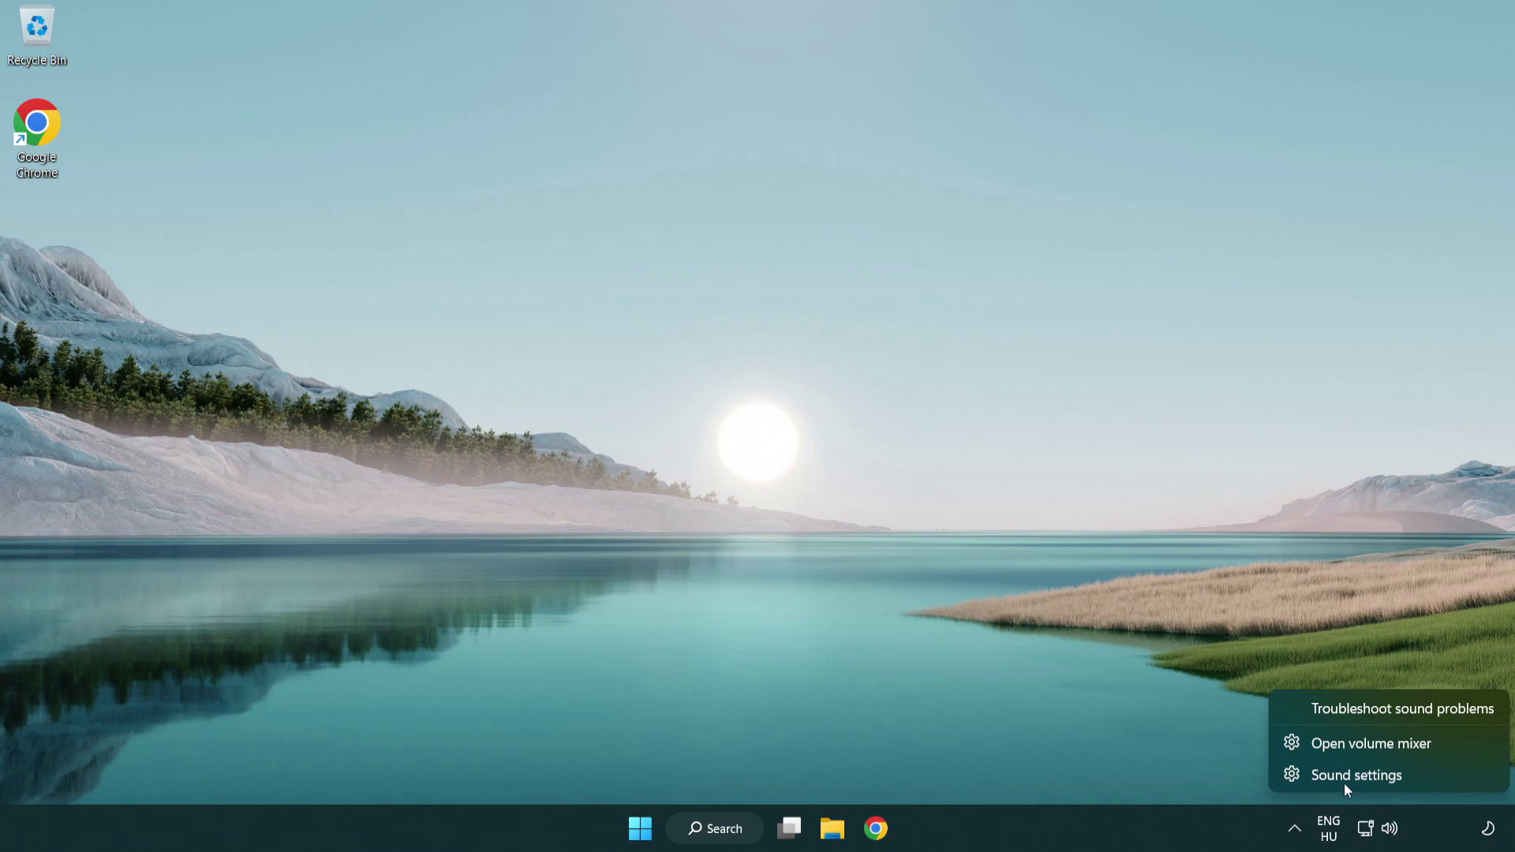
{"action": "left_click", "coordinate": [1450, 784]}
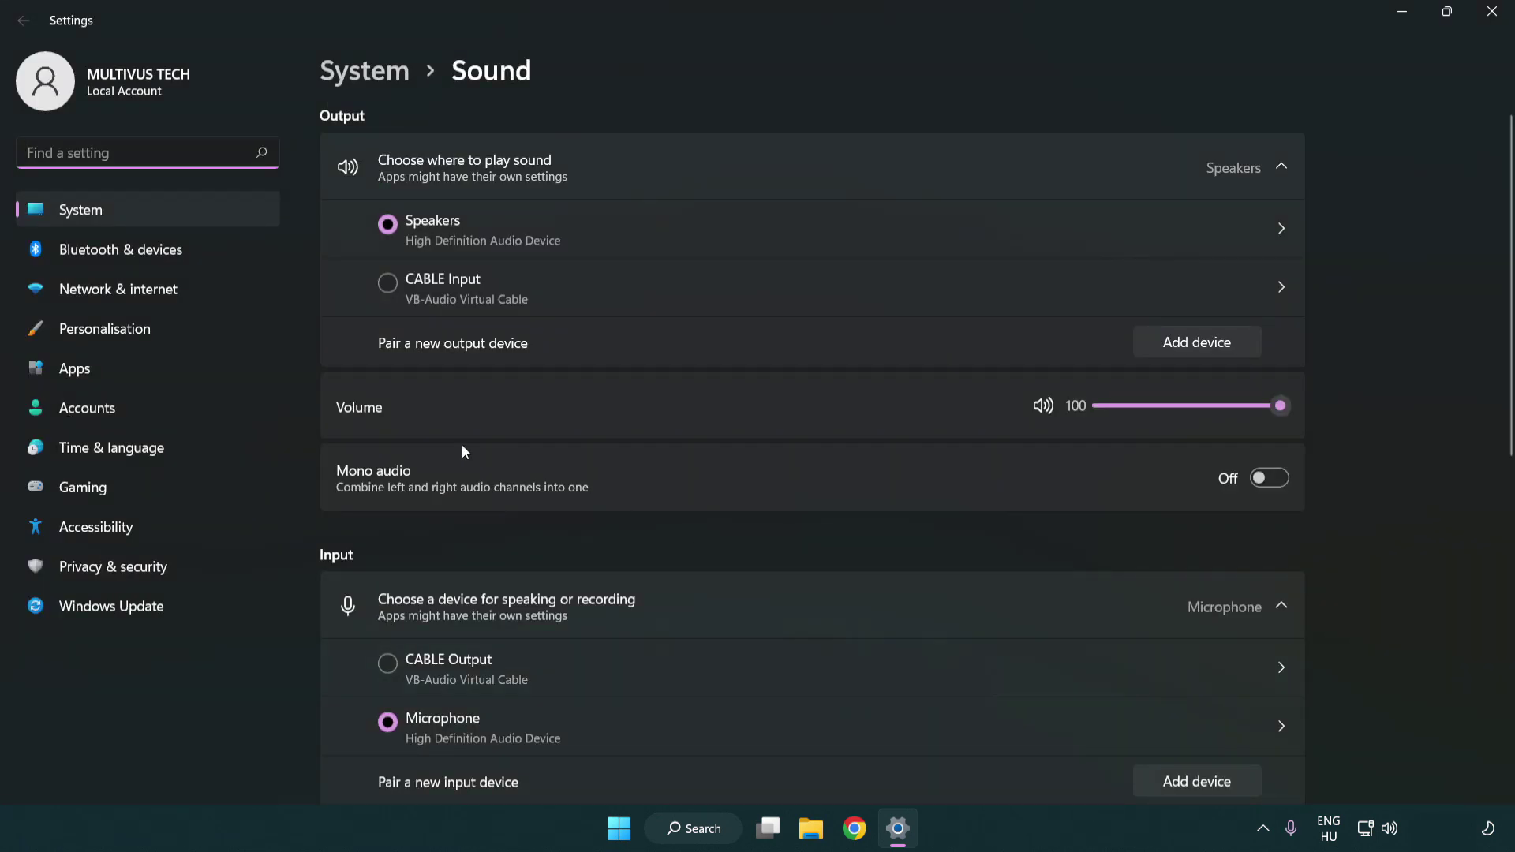
{"action": "left_click_drag", "start_coordinate": [1219, 407], "coordinate": [1352, 403]}
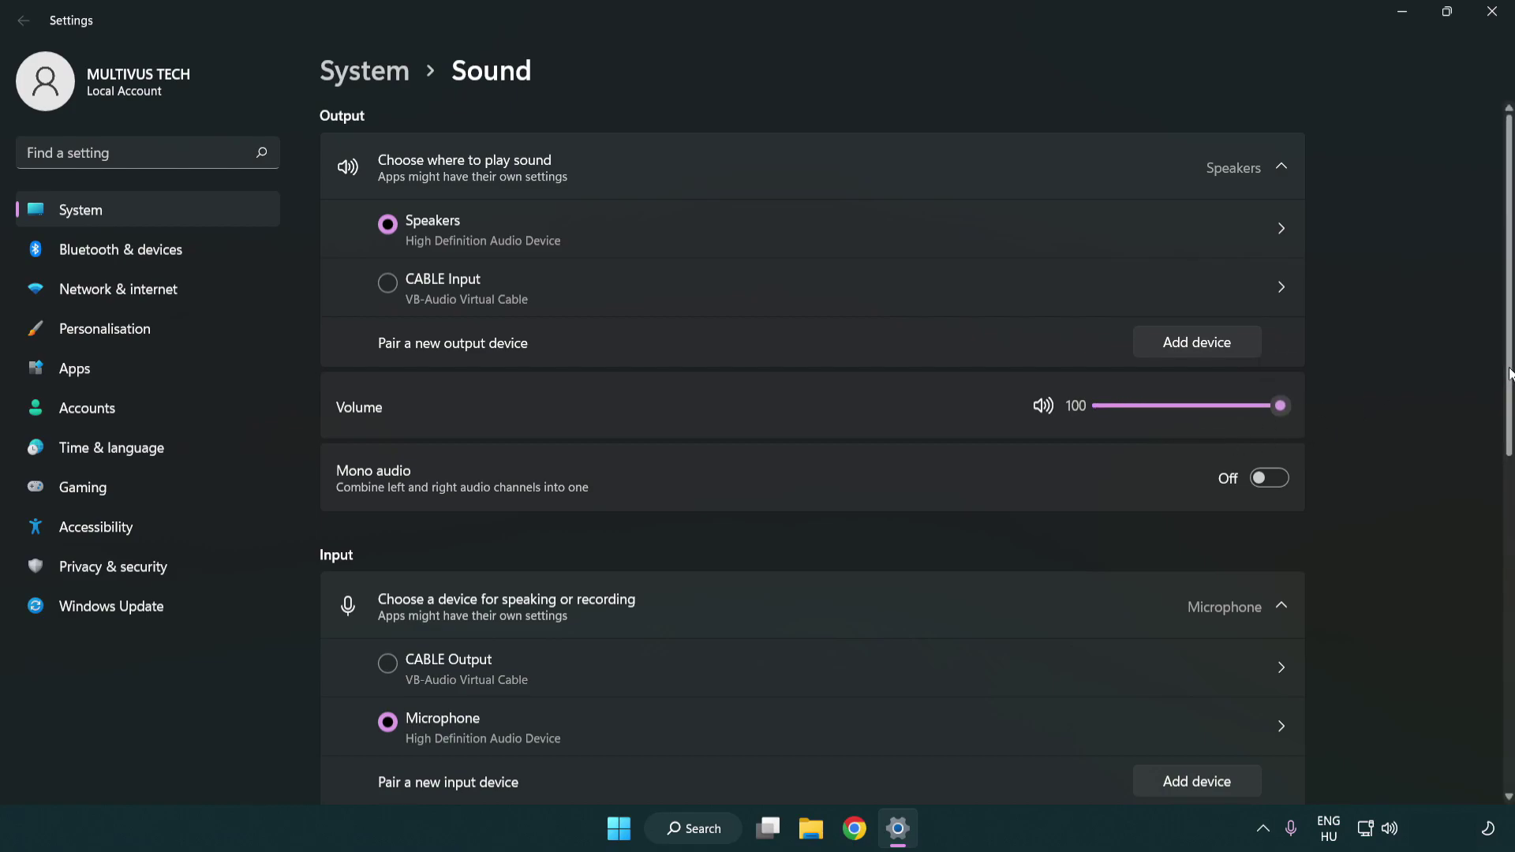
{"action": "left_click_drag", "start_coordinate": [1510, 373], "coordinate": [1510, 634]}
{"action": "scroll", "coordinate": [882, 514], "scroll_direction": "down", "scroll_amount": 2}
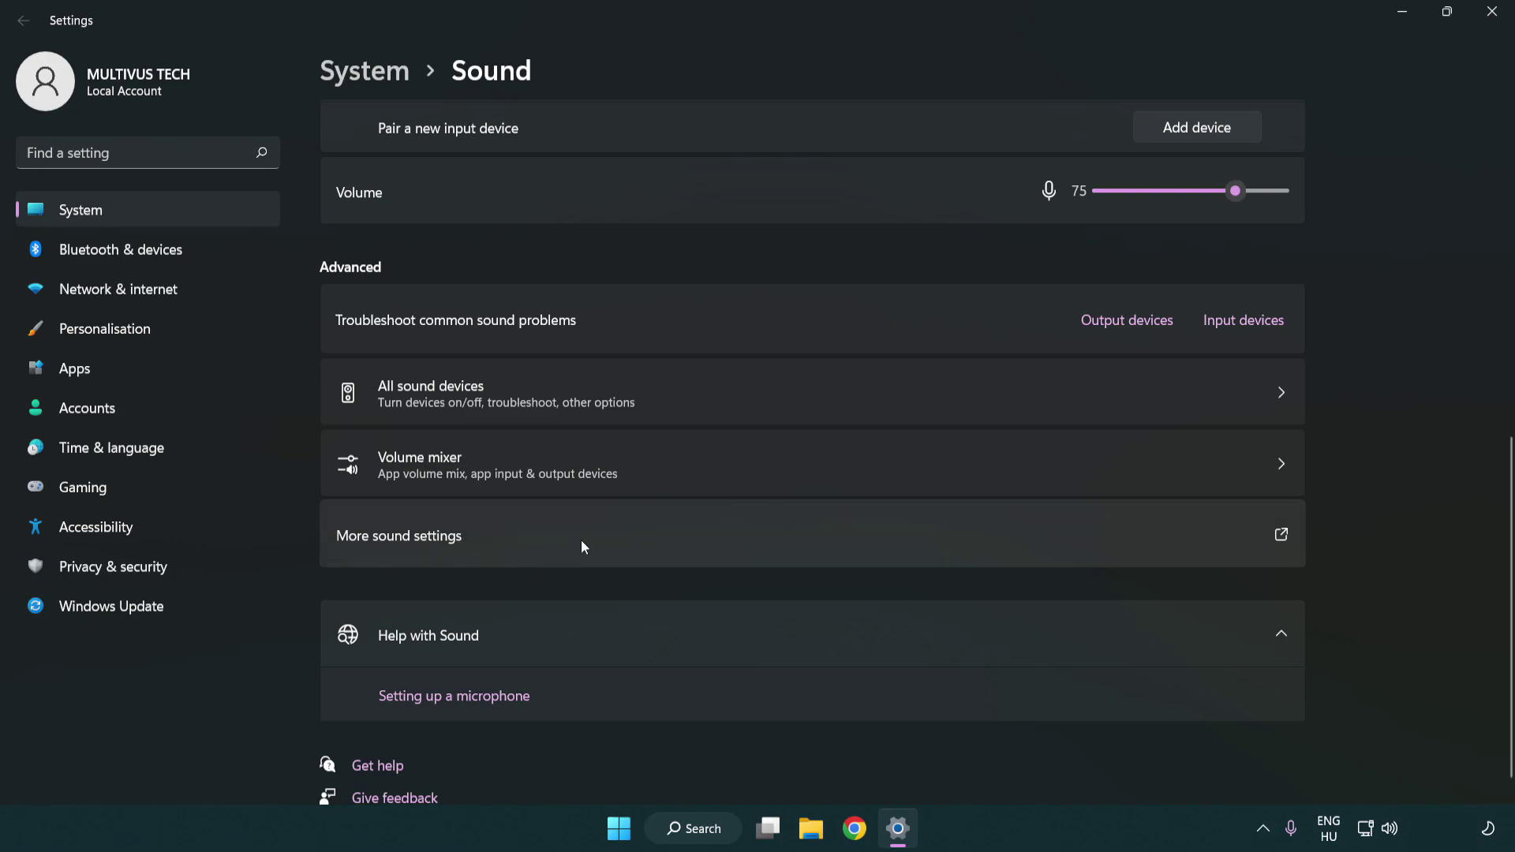
Disable the CABLE Input playback device in the classic Sound window, then select Speakers.
{"action": "left_click", "coordinate": [584, 546]}
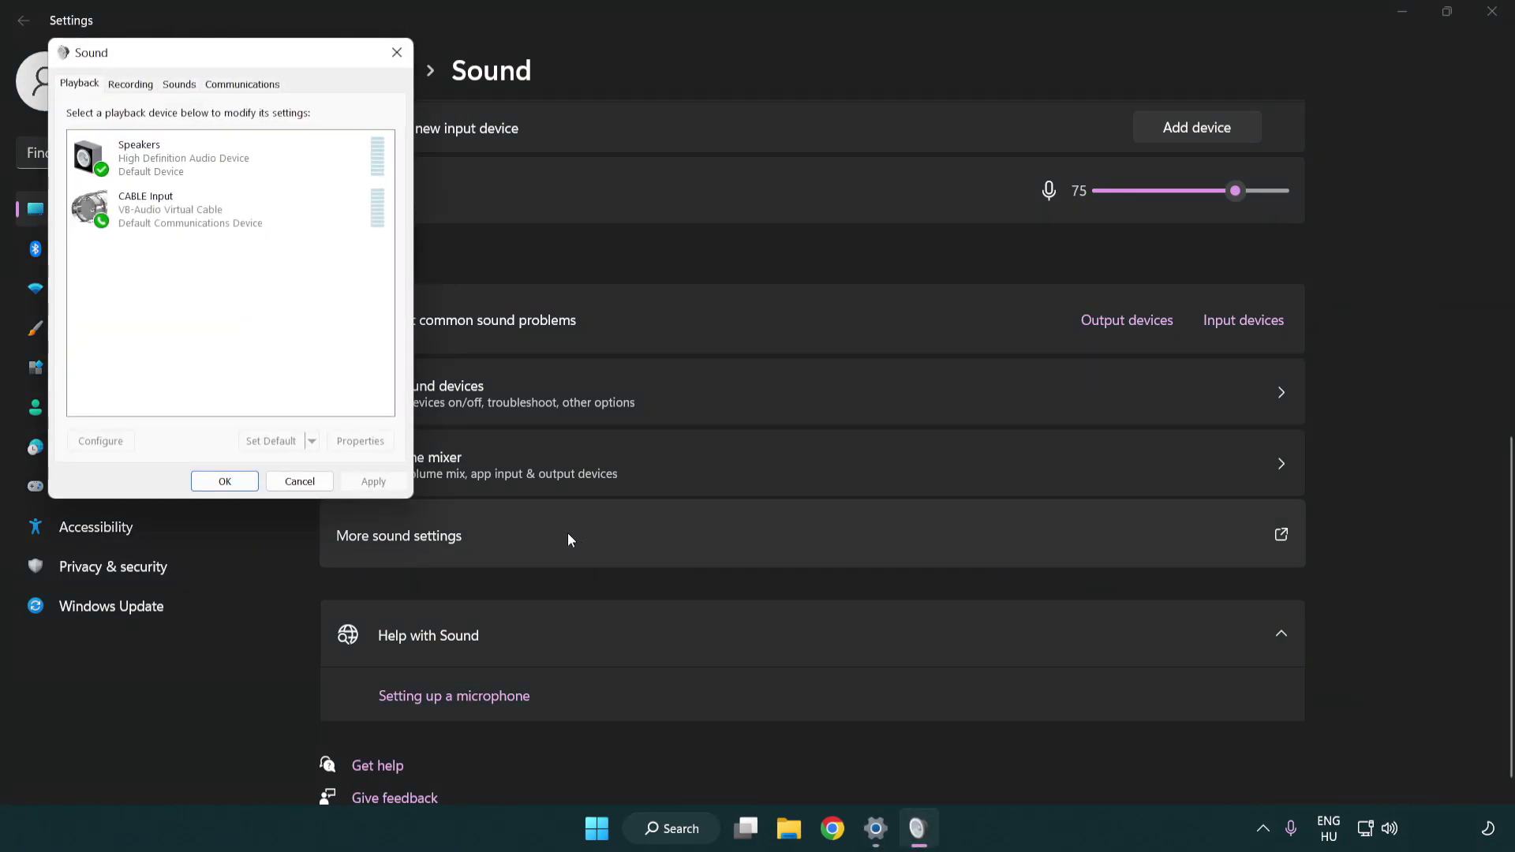
{"action": "left_click_drag", "start_coordinate": [268, 62], "coordinate": [778, 204]}
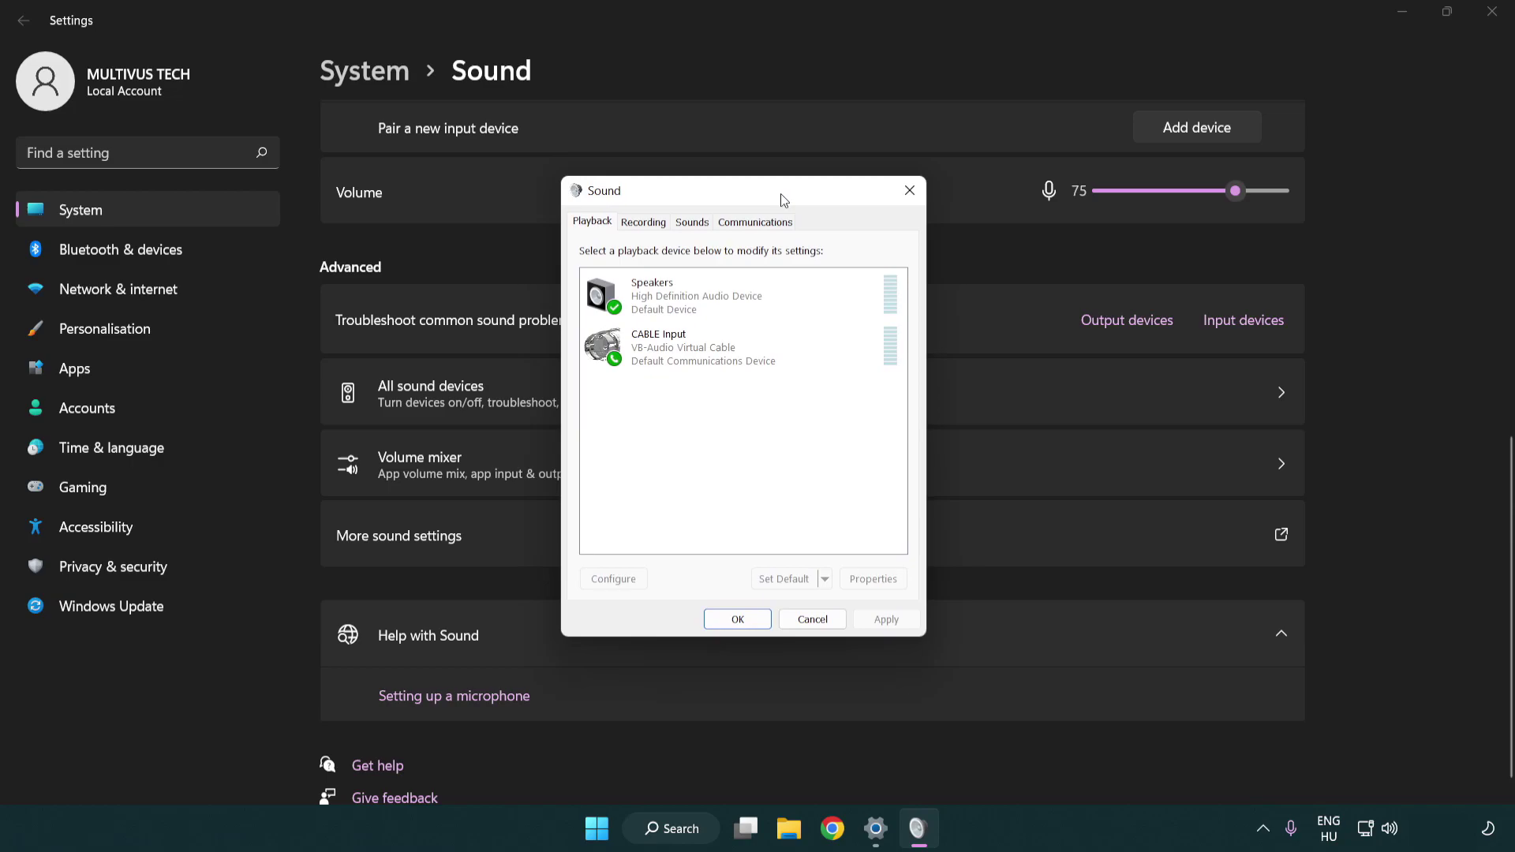
{"action": "left_click", "coordinate": [727, 363]}
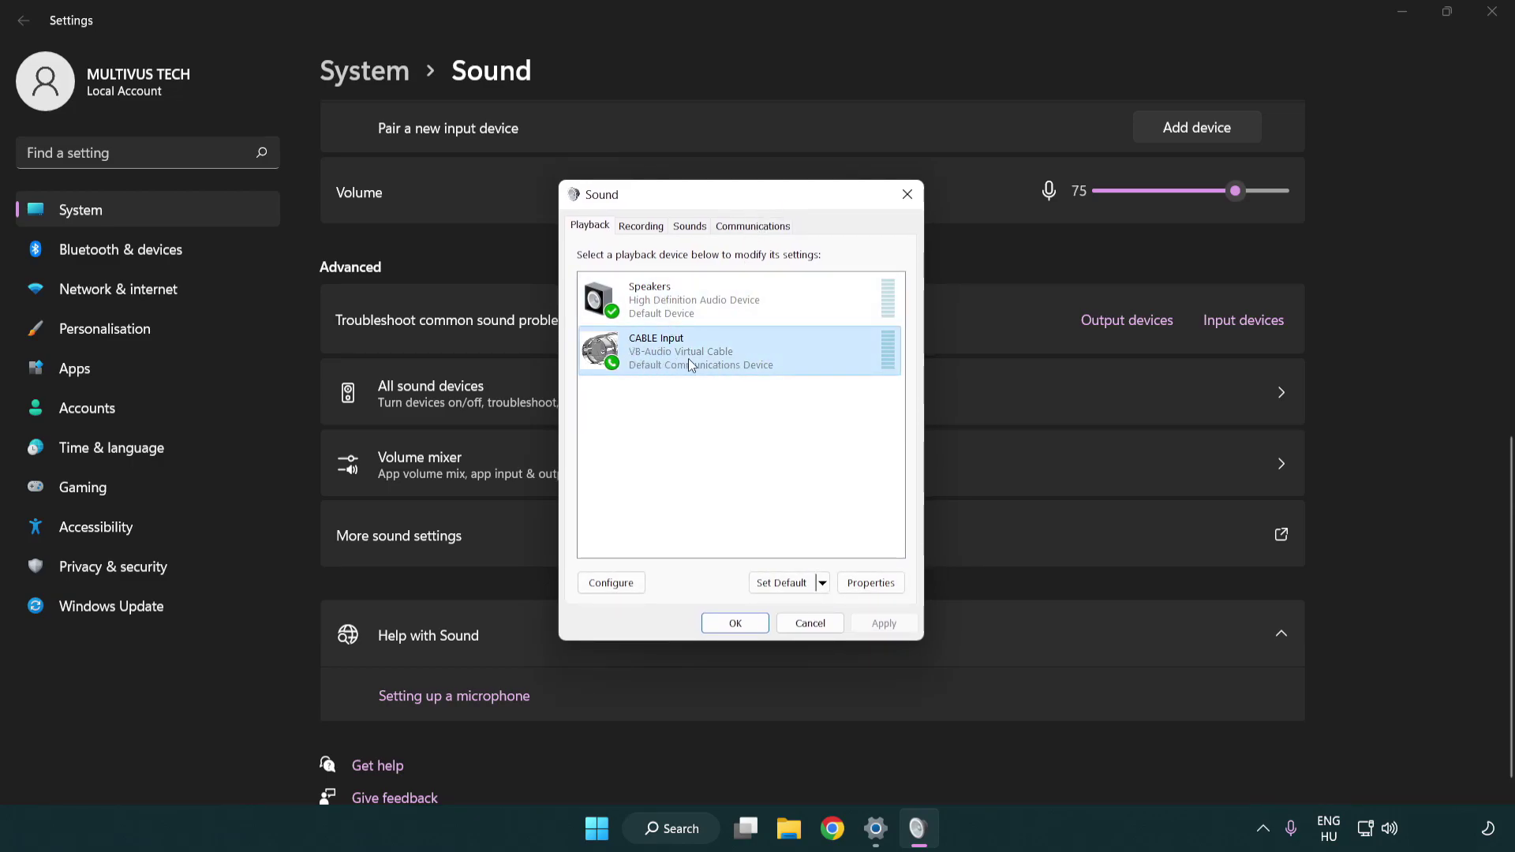
{"action": "right_click", "coordinate": [688, 362]}
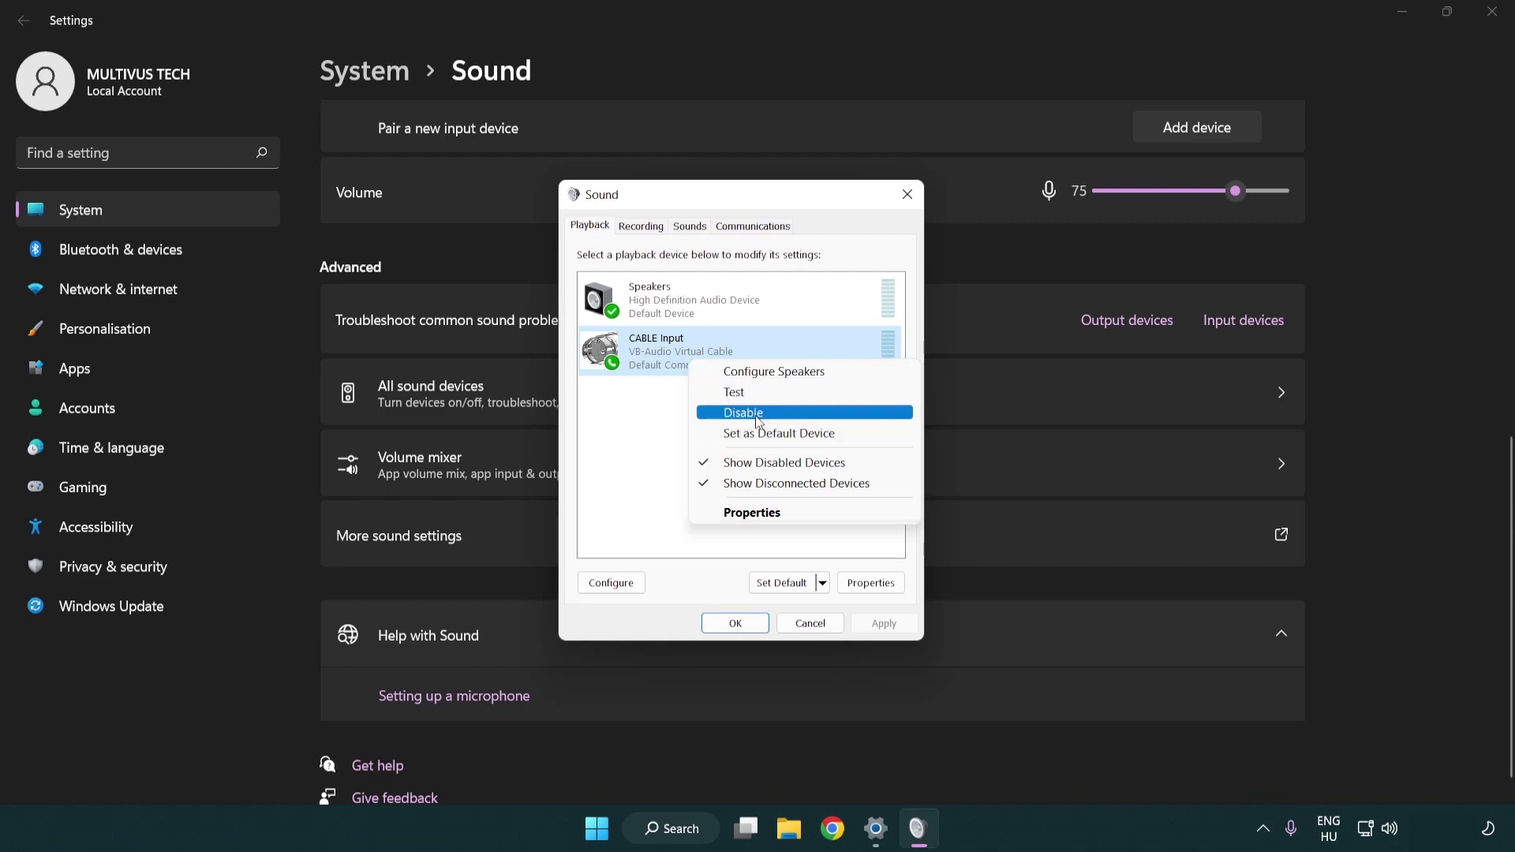
{"action": "left_click", "coordinate": [783, 422]}
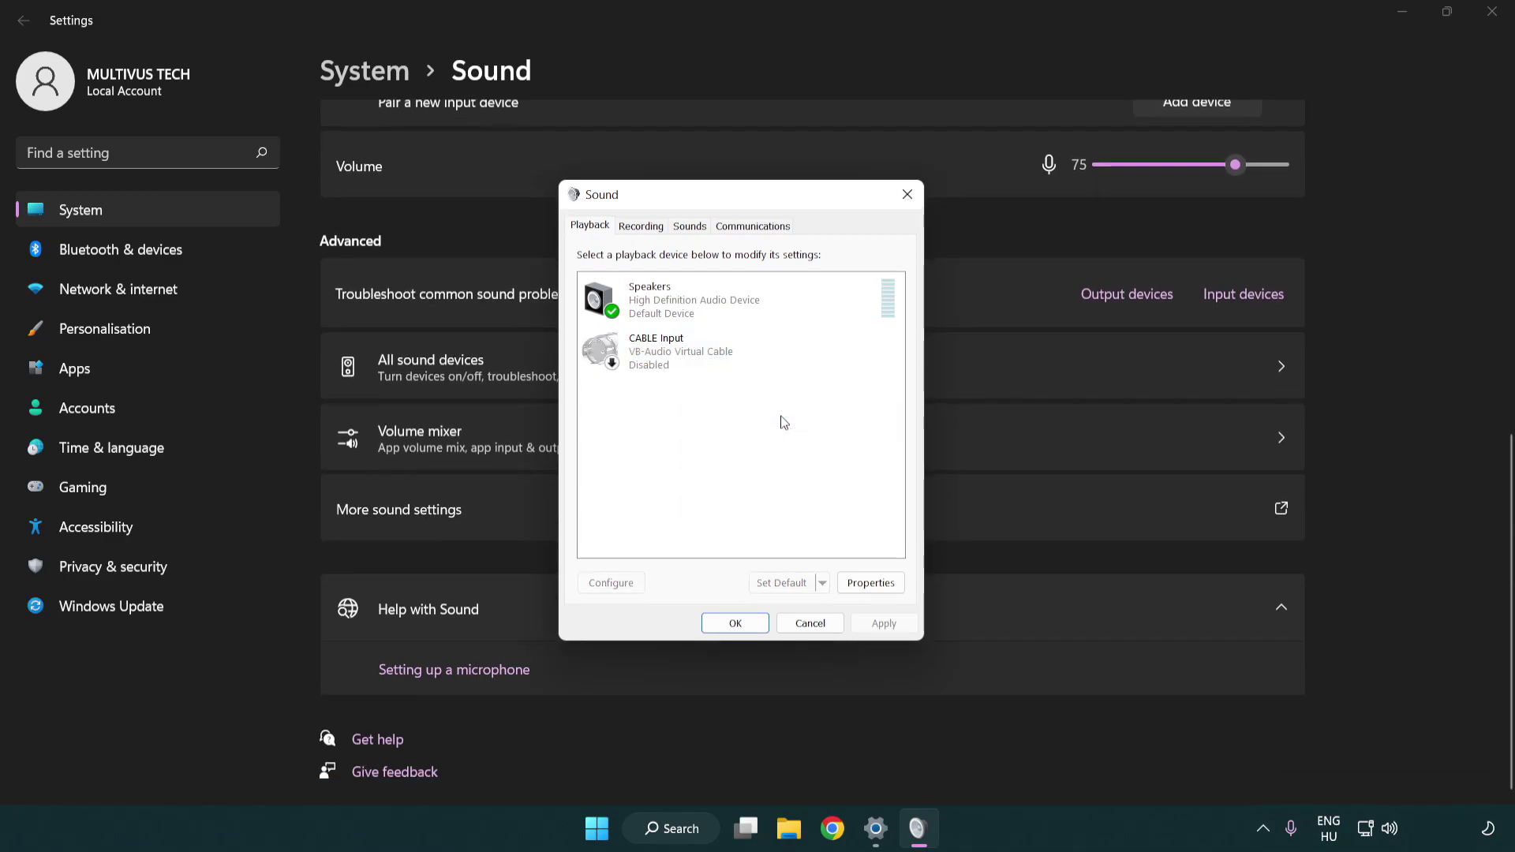
{"action": "left_click", "coordinate": [743, 307]}
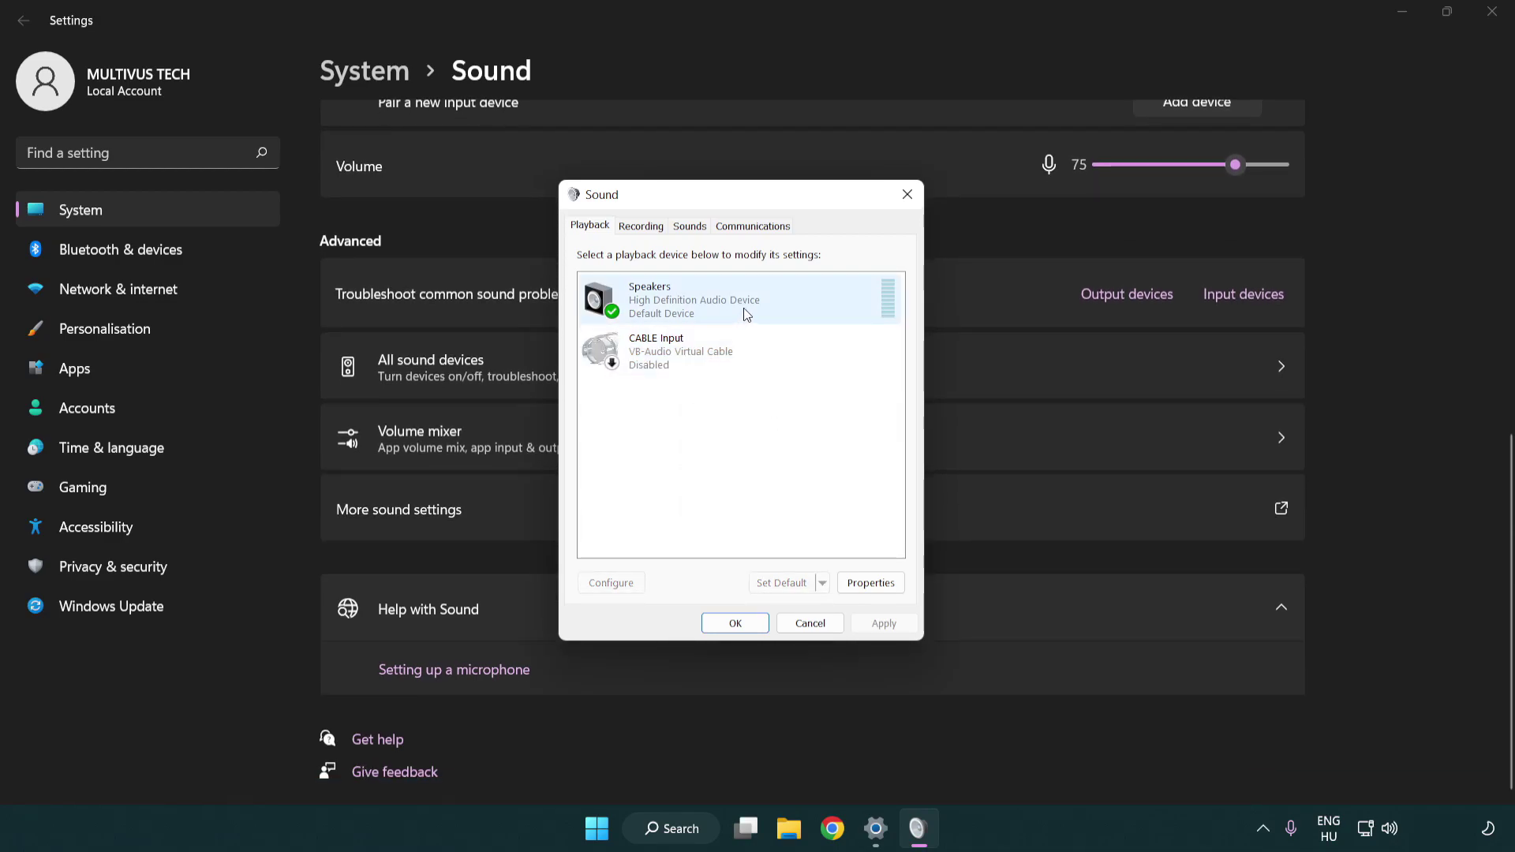
Configure Speakers as 7.1 Surround, keeping all optional speakers and full-range front and surround speakers.
{"action": "right_click", "coordinate": [770, 301]}
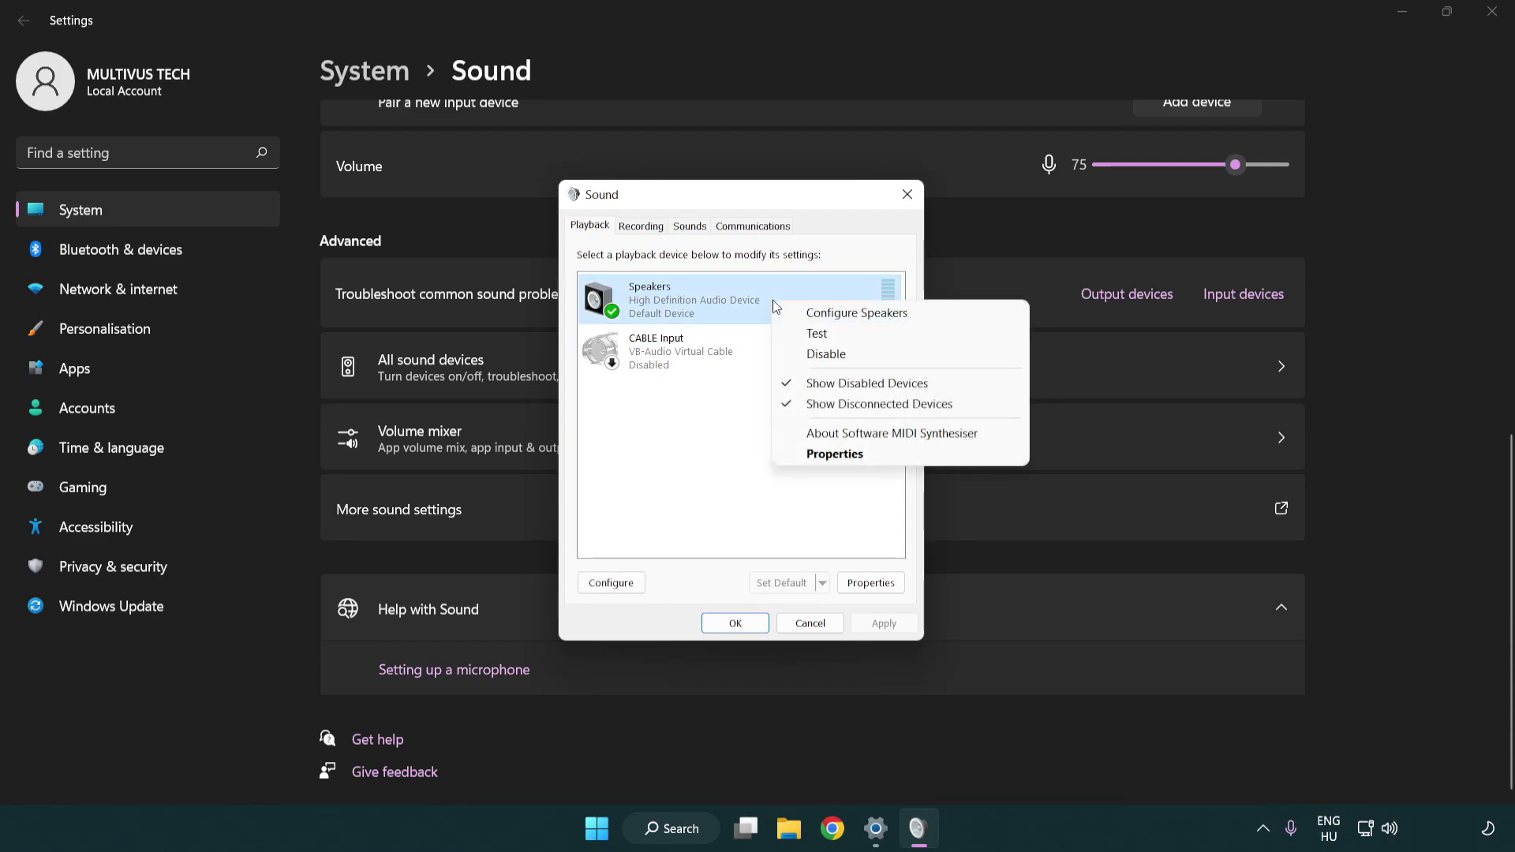
{"action": "left_click", "coordinate": [834, 314]}
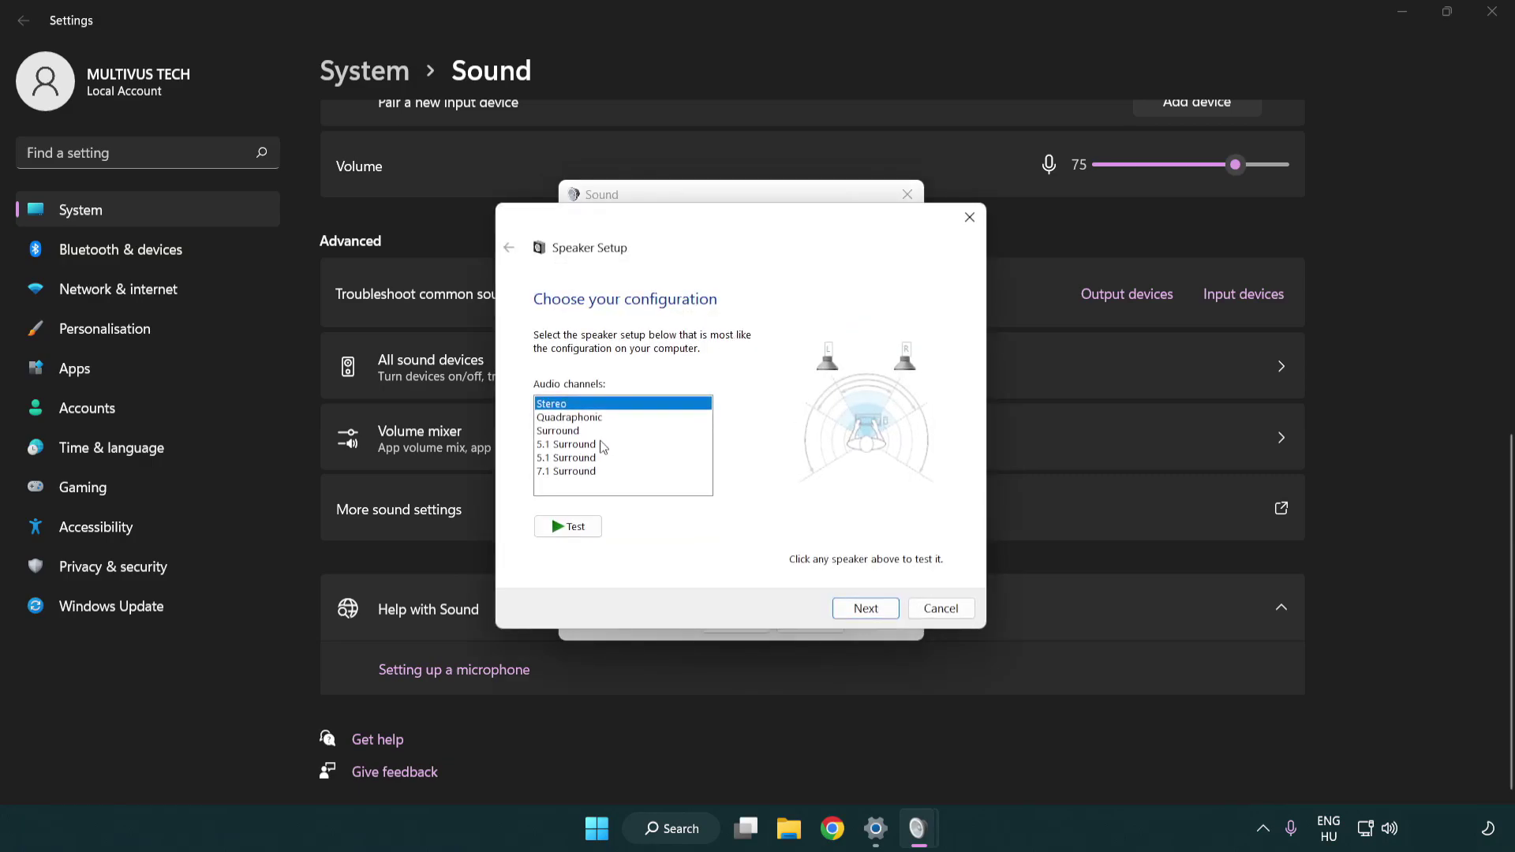
{"action": "left_click_drag", "start_coordinate": [603, 445], "coordinate": [602, 477]}
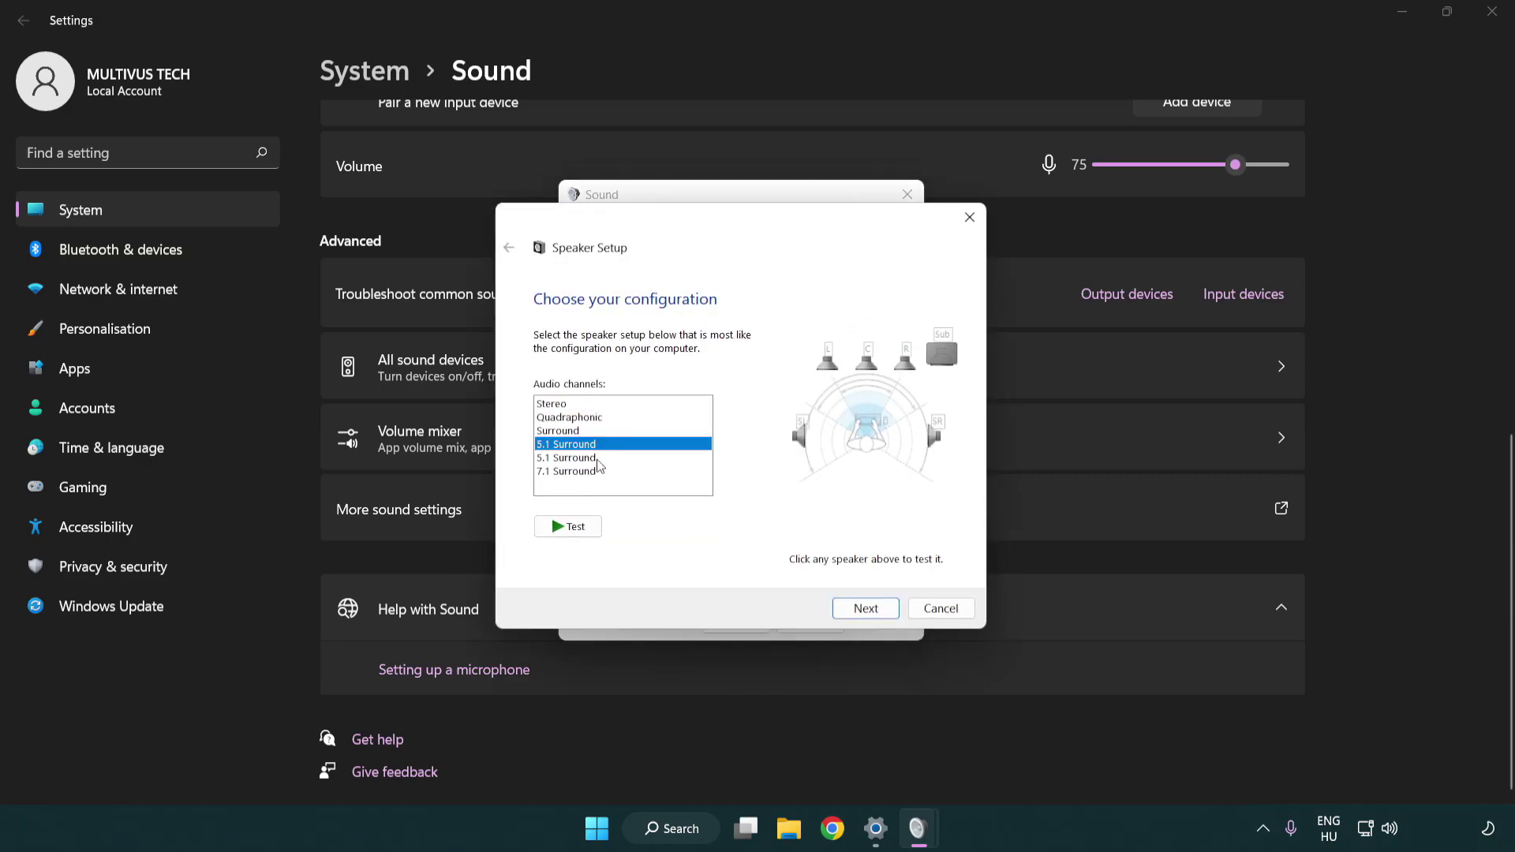
{"action": "left_click", "coordinate": [866, 608]}
{"action": "left_click", "coordinate": [866, 609]}
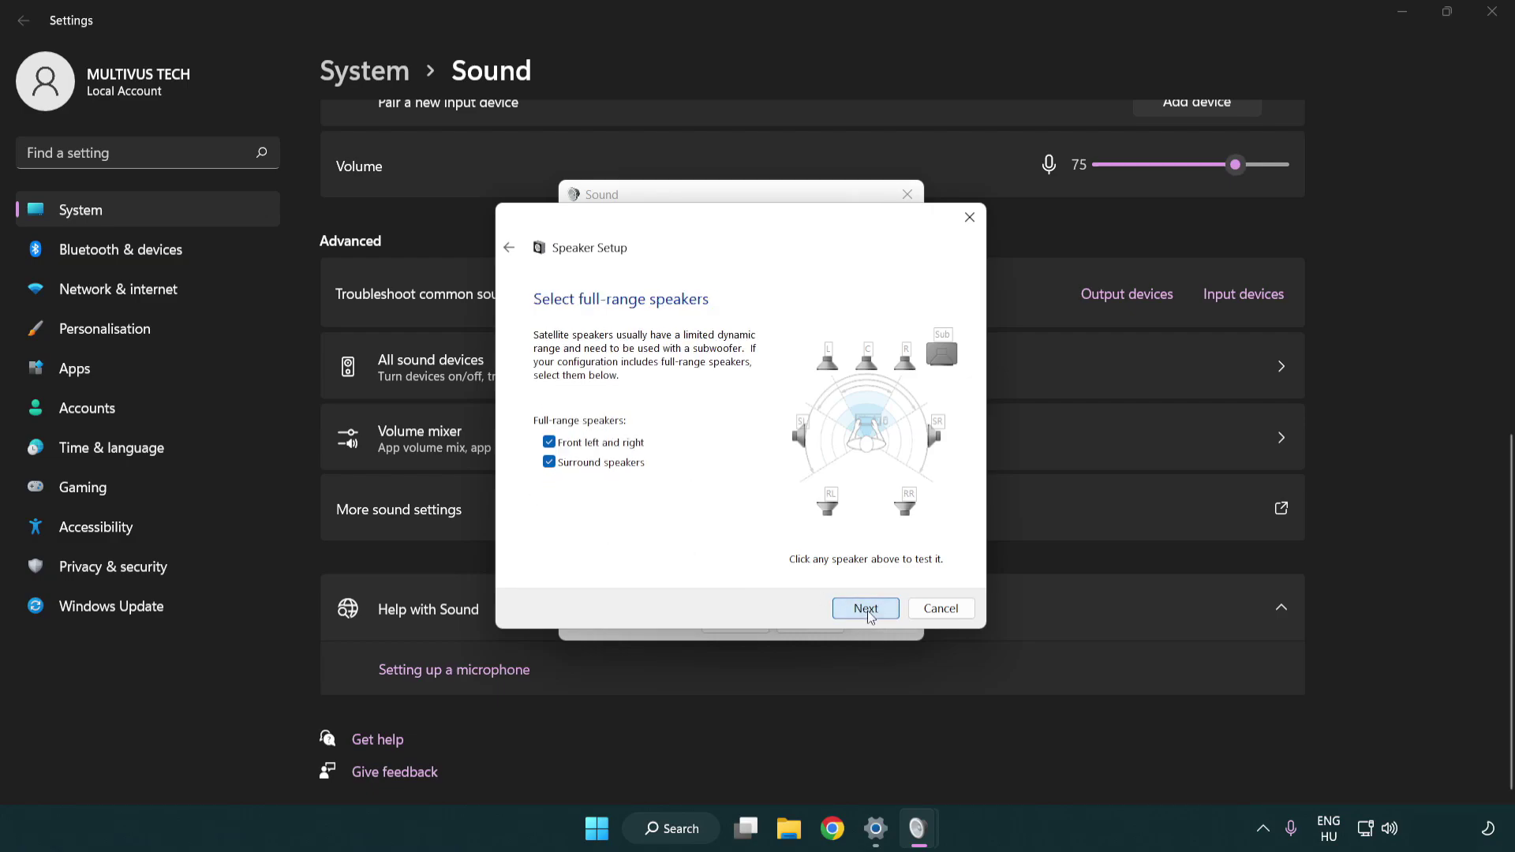
{"action": "left_click", "coordinate": [846, 605]}
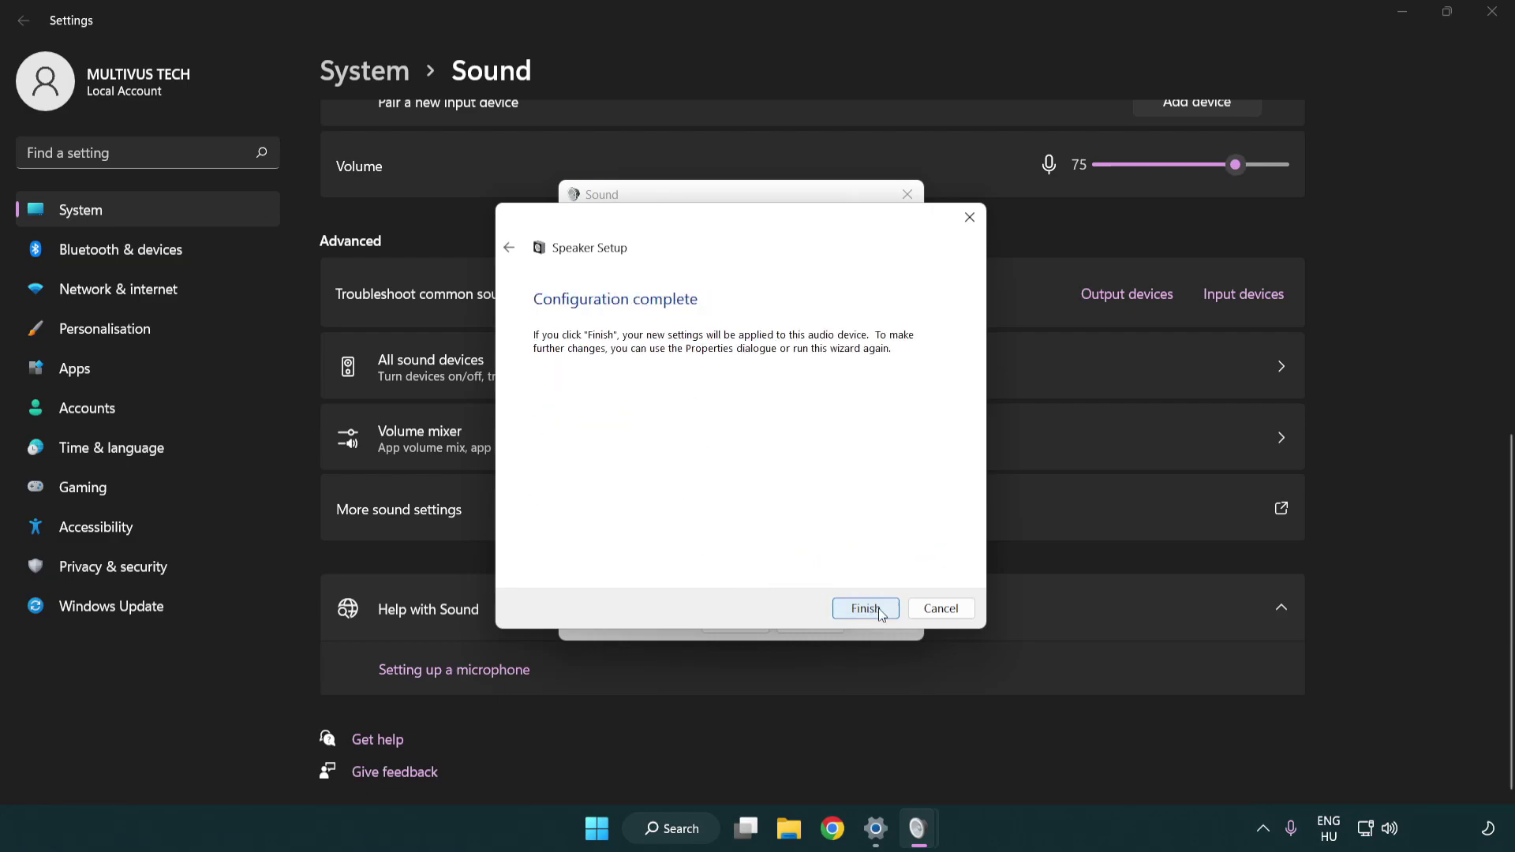
{"action": "left_click", "coordinate": [839, 605]}
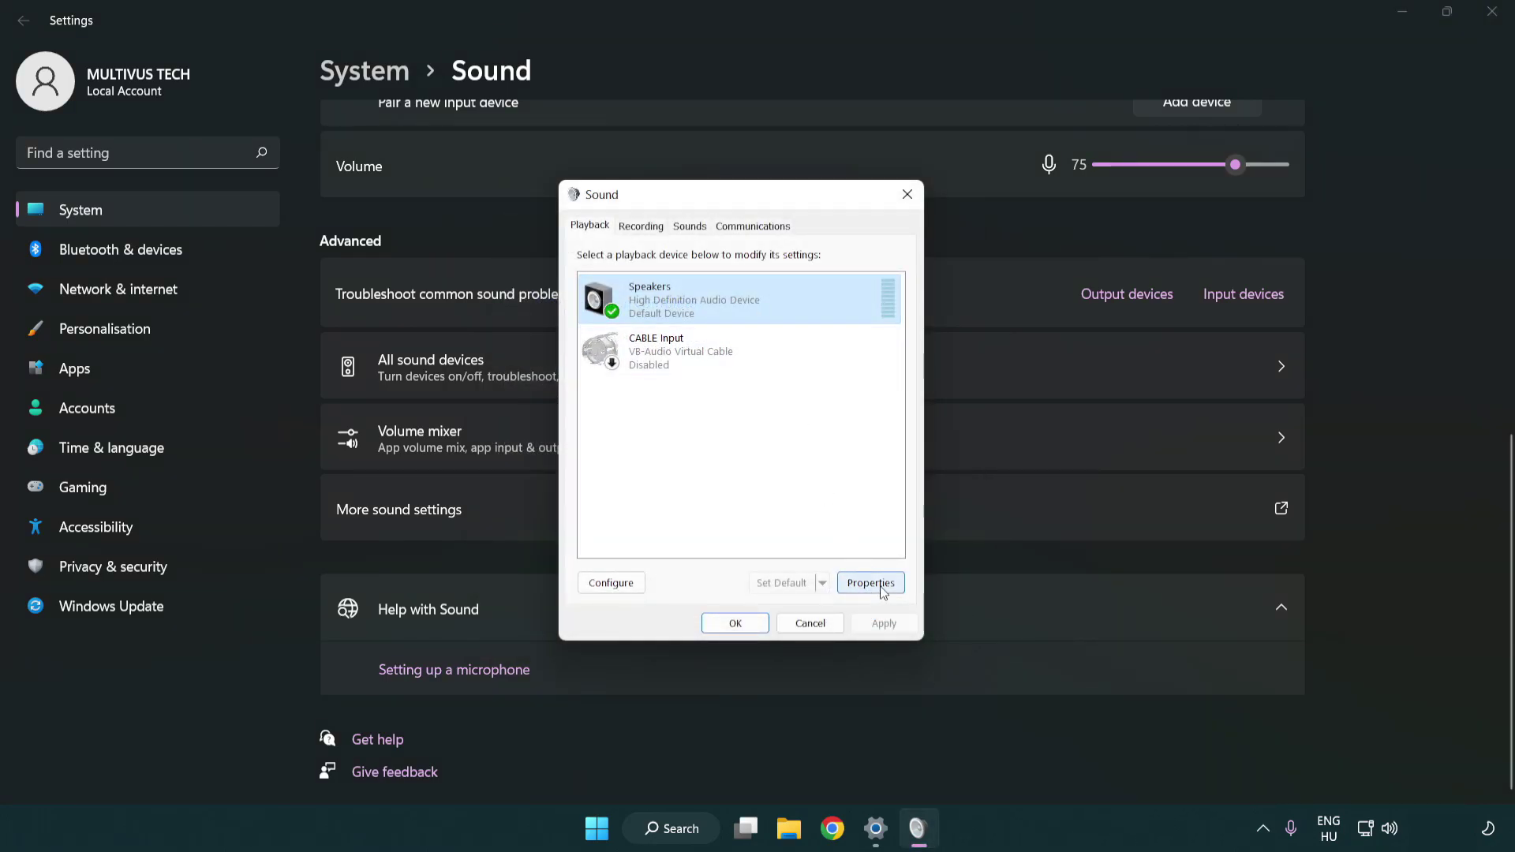
Tick Disable all enhancements in the Speakers Properties Enhancements tab.
{"action": "left_click", "coordinate": [881, 587]}
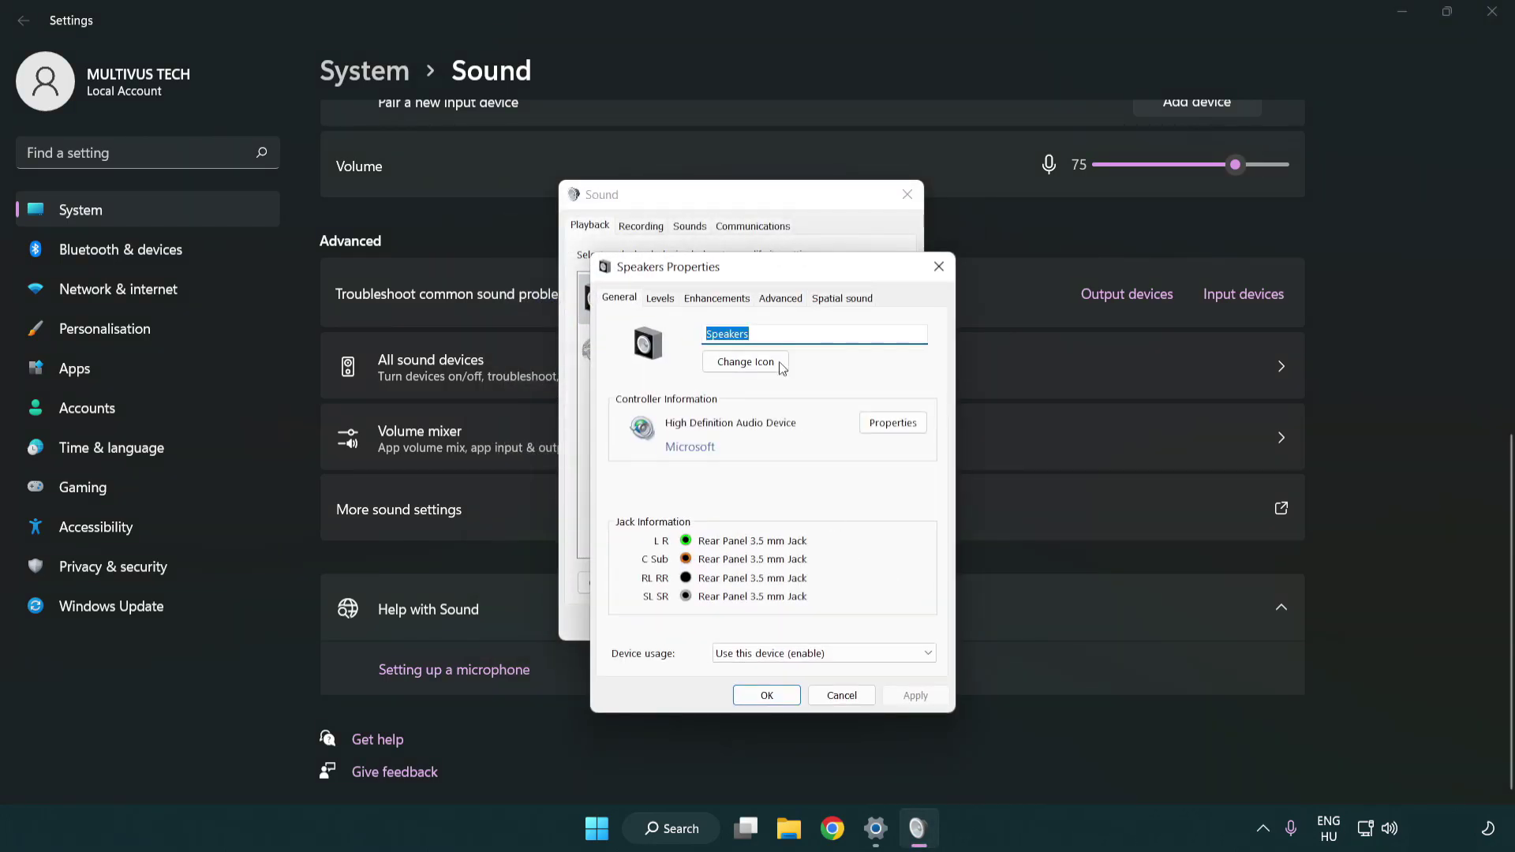
{"action": "left_click_drag", "start_coordinate": [743, 207], "coordinate": [737, 204]}
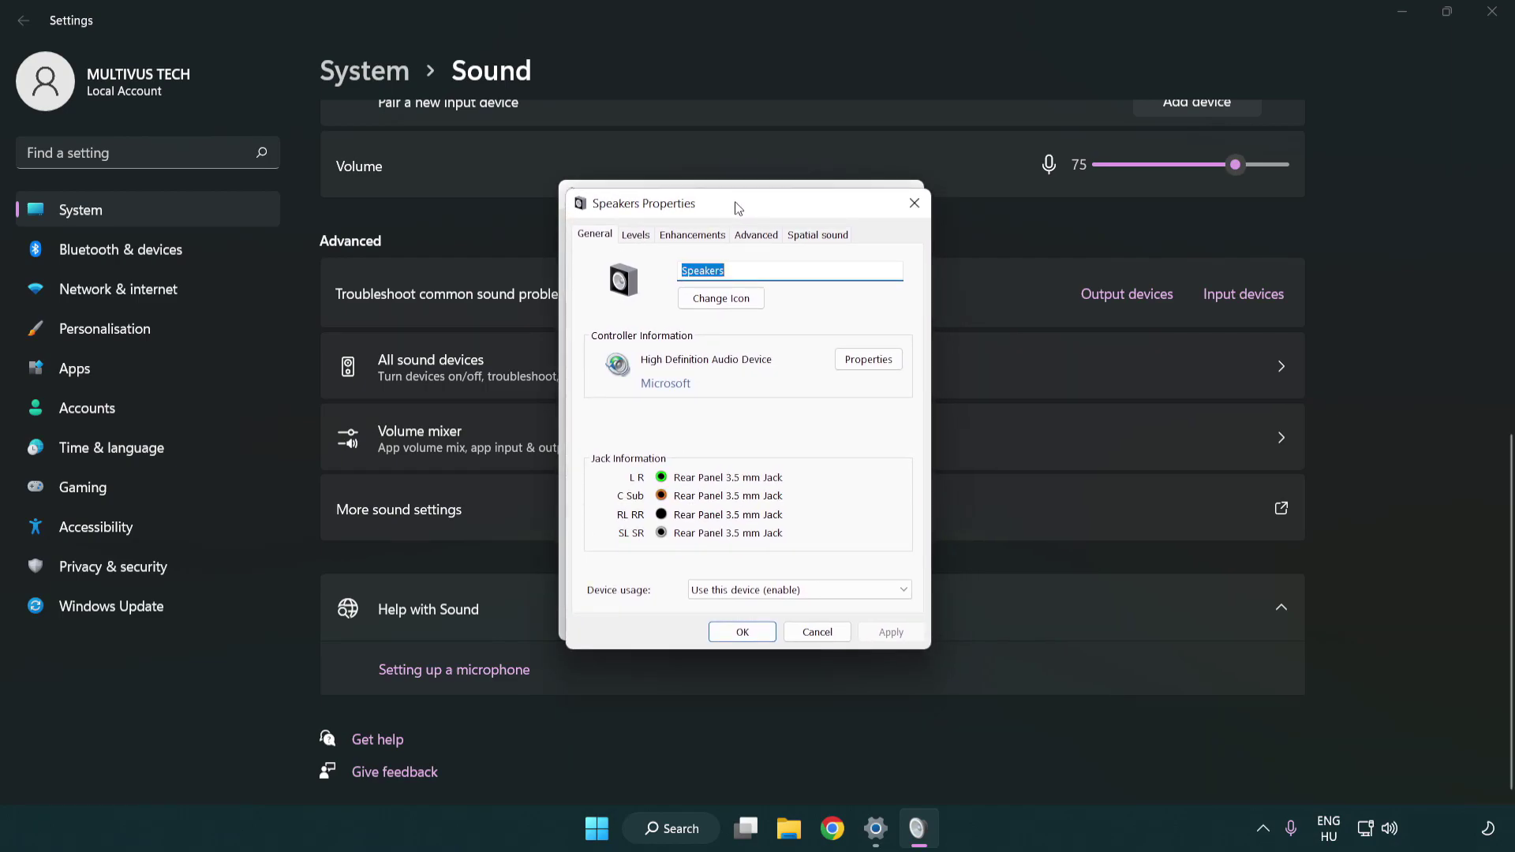
{"action": "left_click", "coordinate": [693, 235]}
{"action": "left_click", "coordinate": [597, 316]}
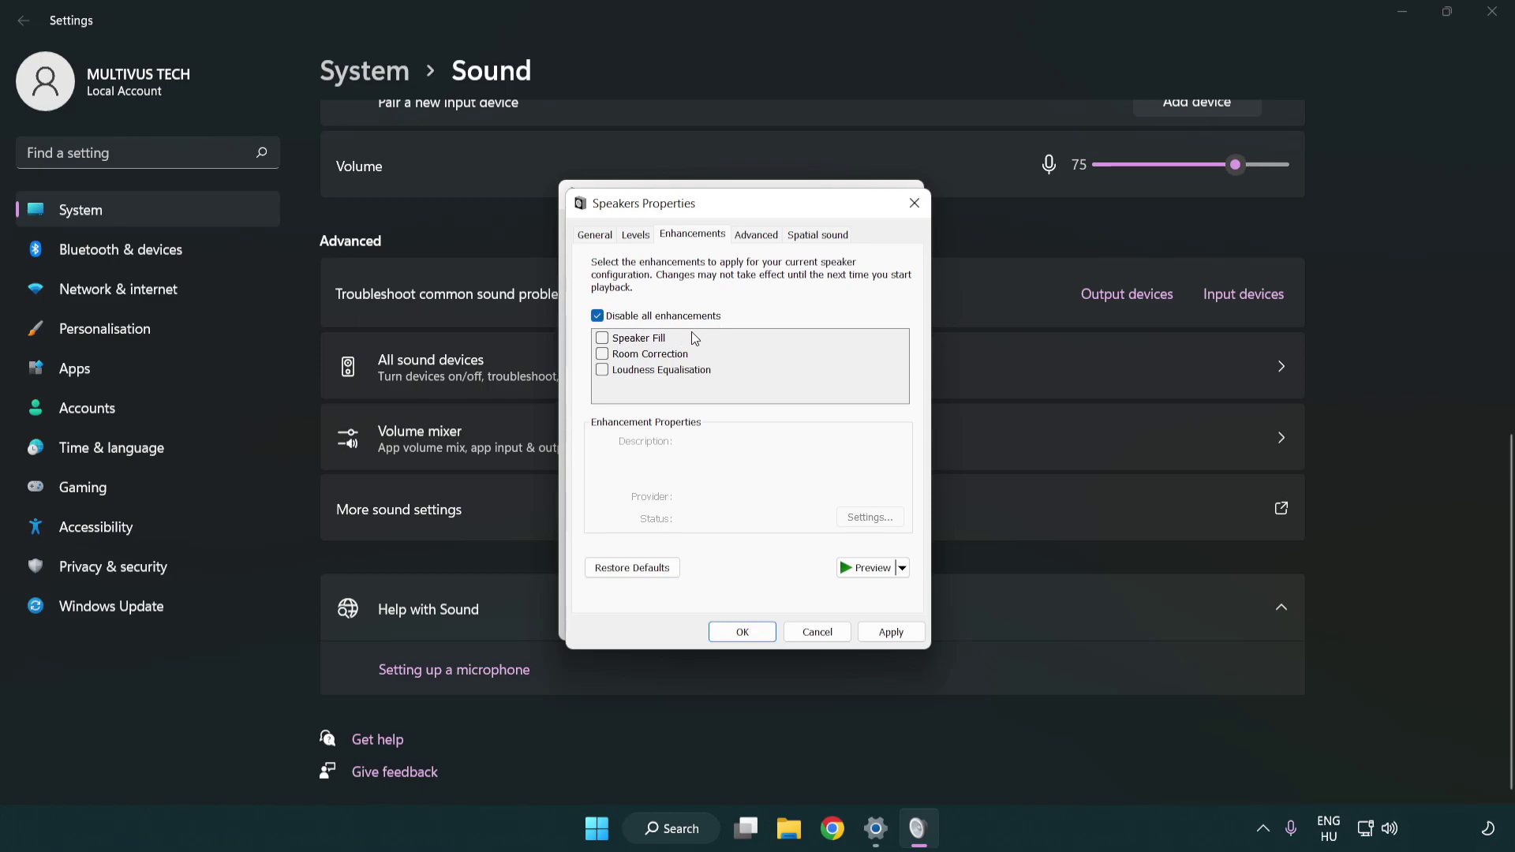
Set Speakers default format to 16 bit, 48000 Hz (DVD Quality), apply, and close both sound dialogs.
{"action": "left_click", "coordinate": [762, 240]}
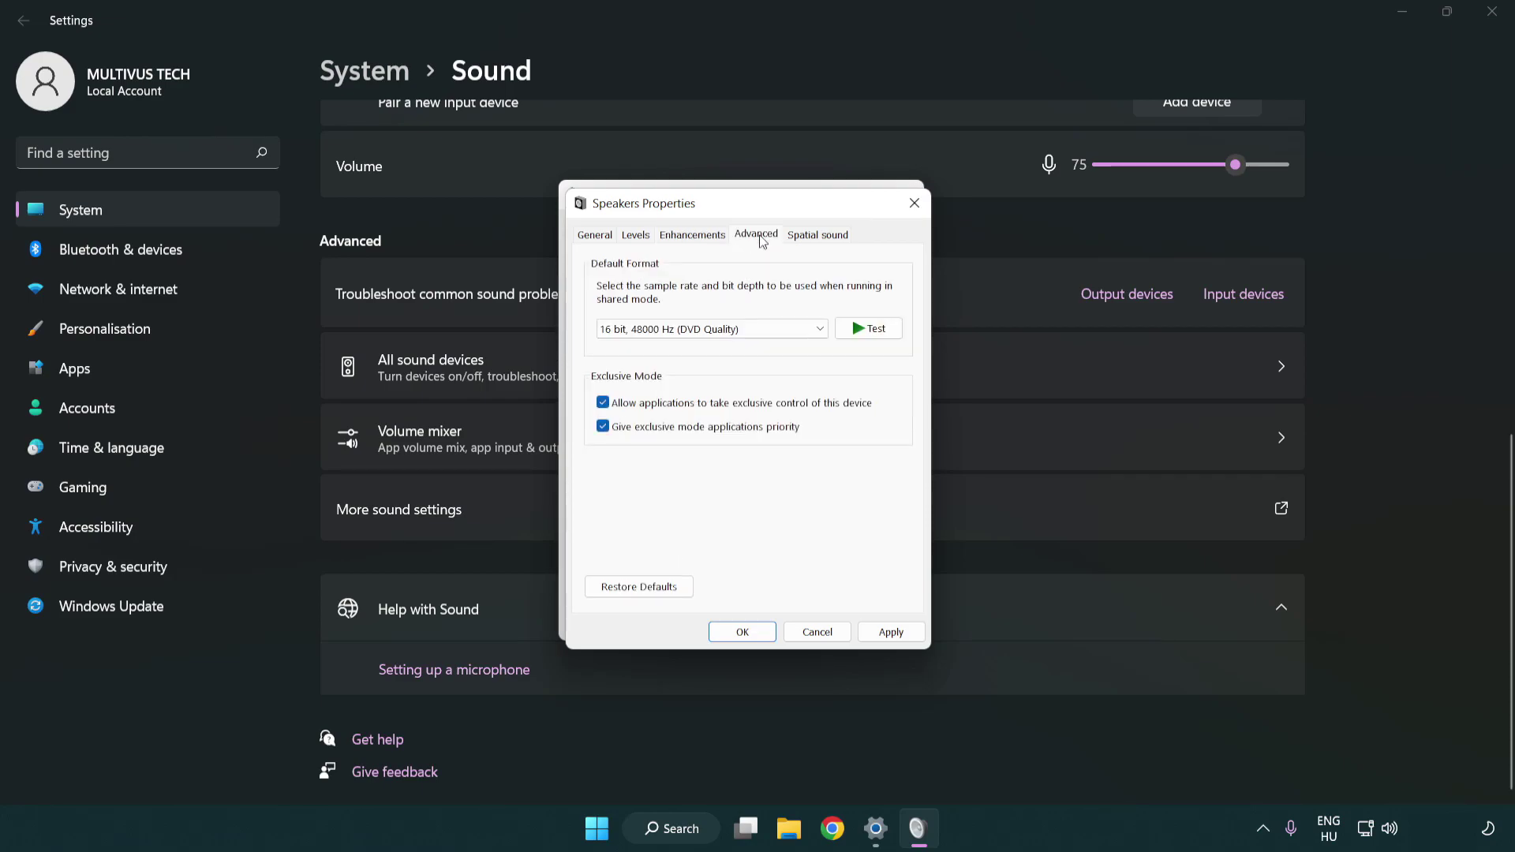
{"action": "left_click", "coordinate": [671, 331]}
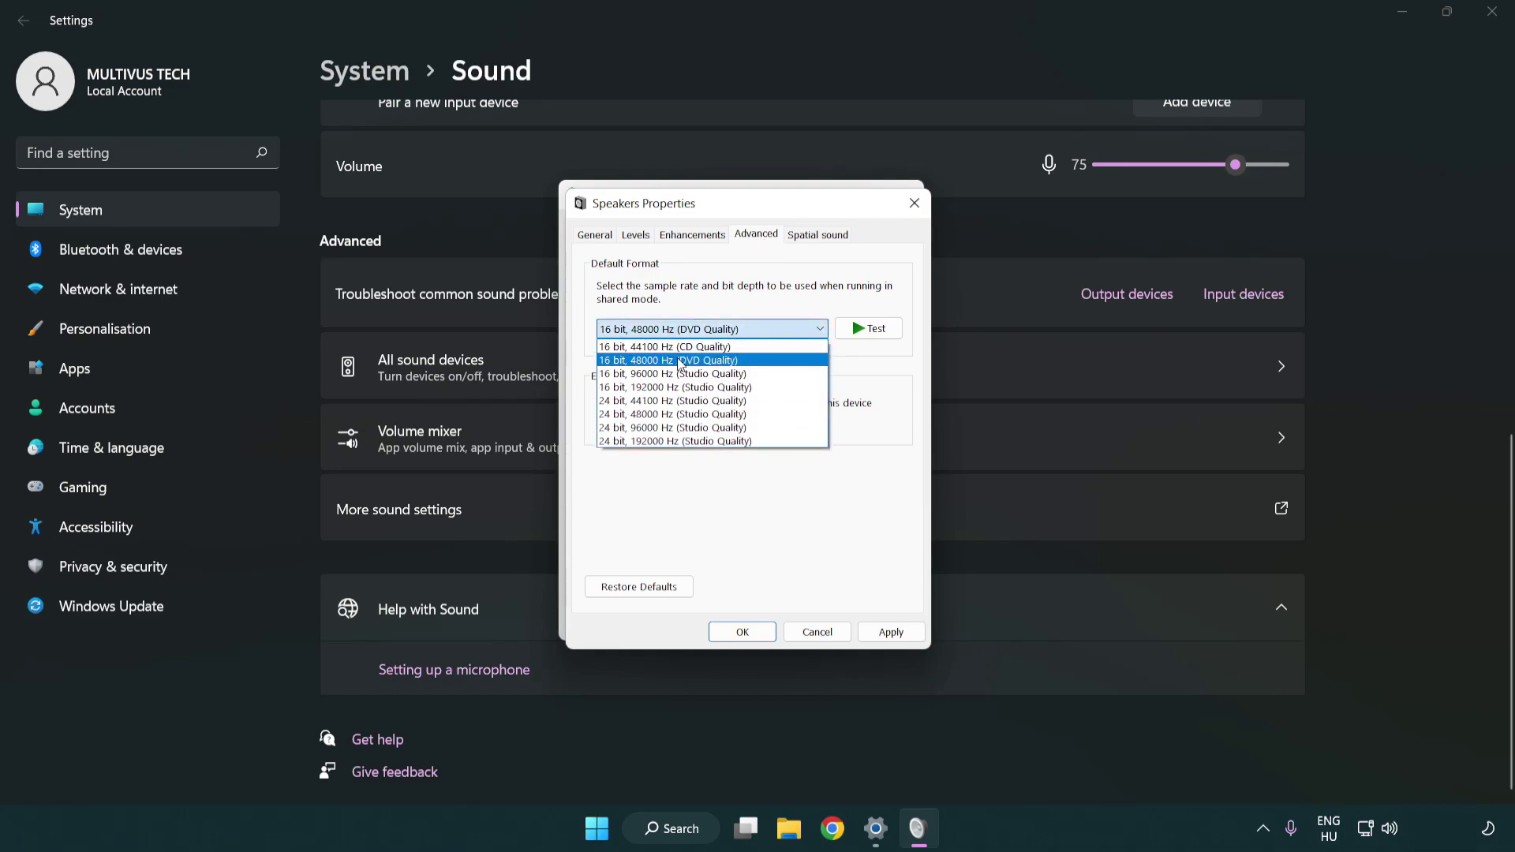
{"action": "left_click", "coordinate": [680, 362]}
{"action": "left_click", "coordinate": [888, 635]}
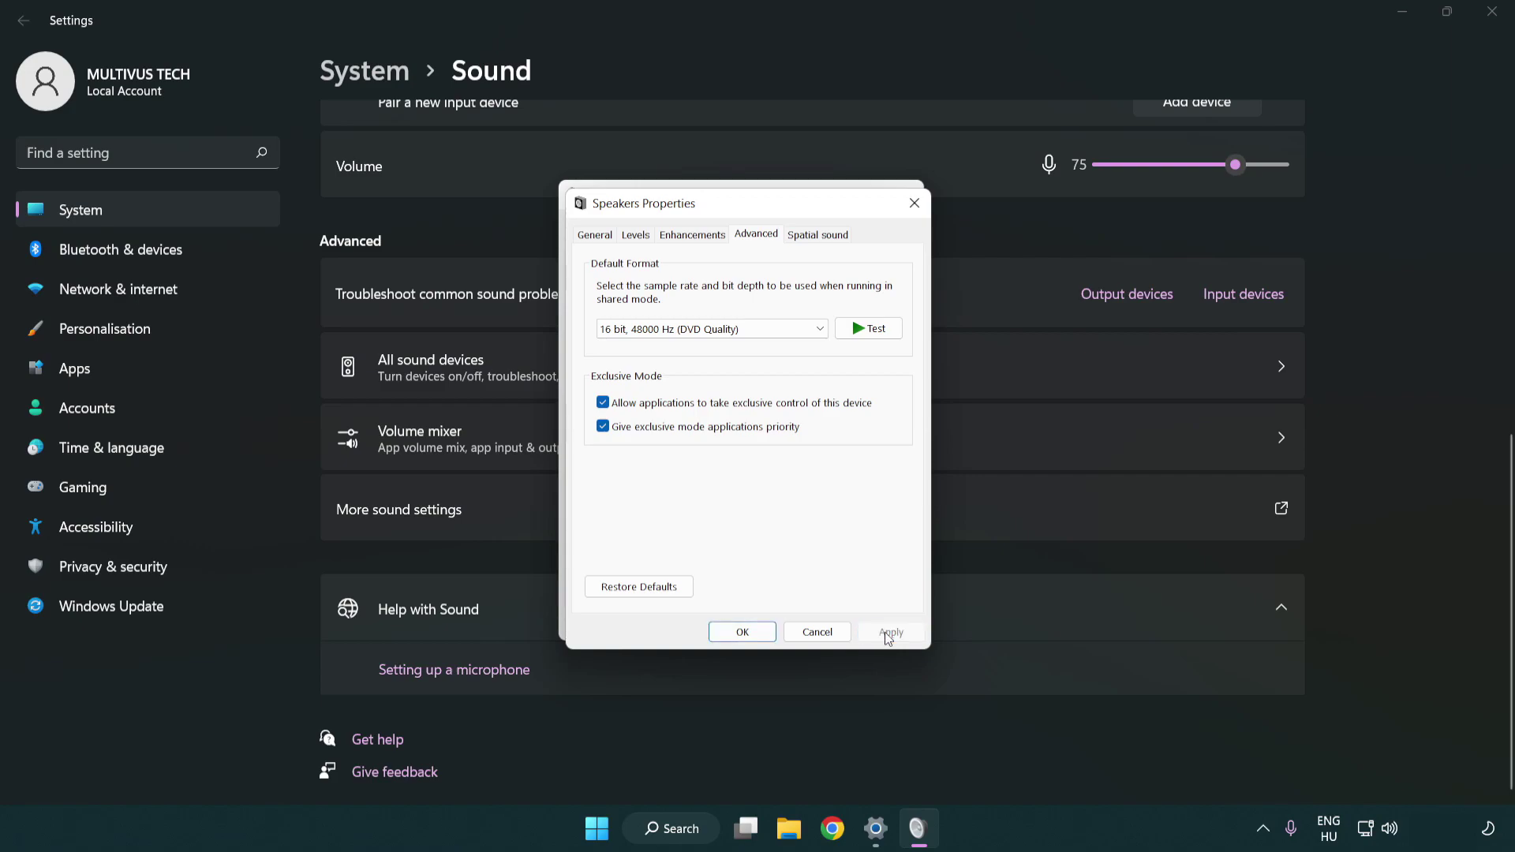
{"action": "left_click", "coordinate": [744, 633]}
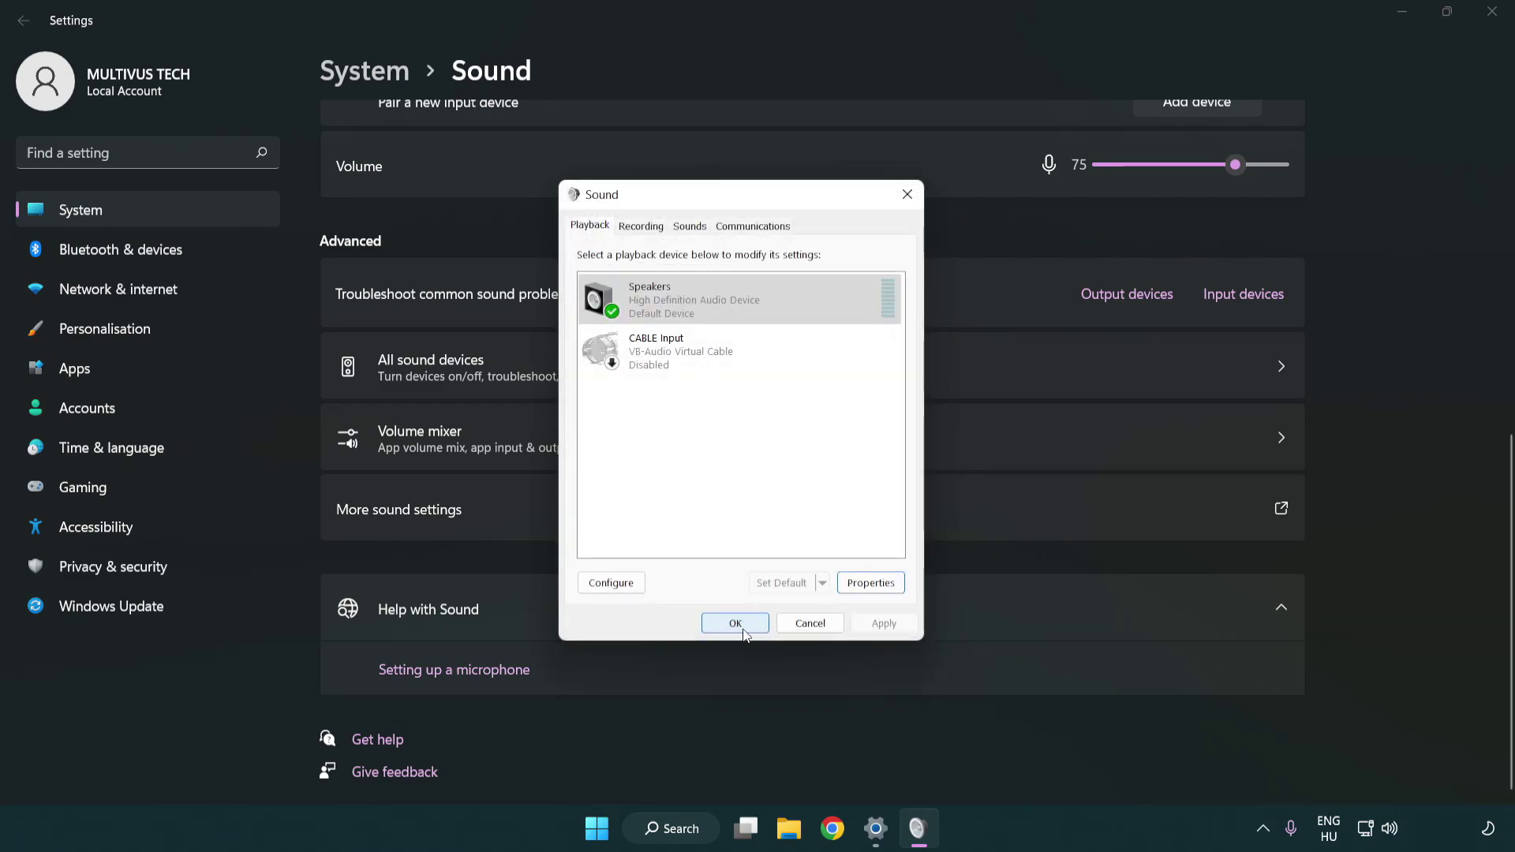
{"action": "left_click", "coordinate": [736, 623]}
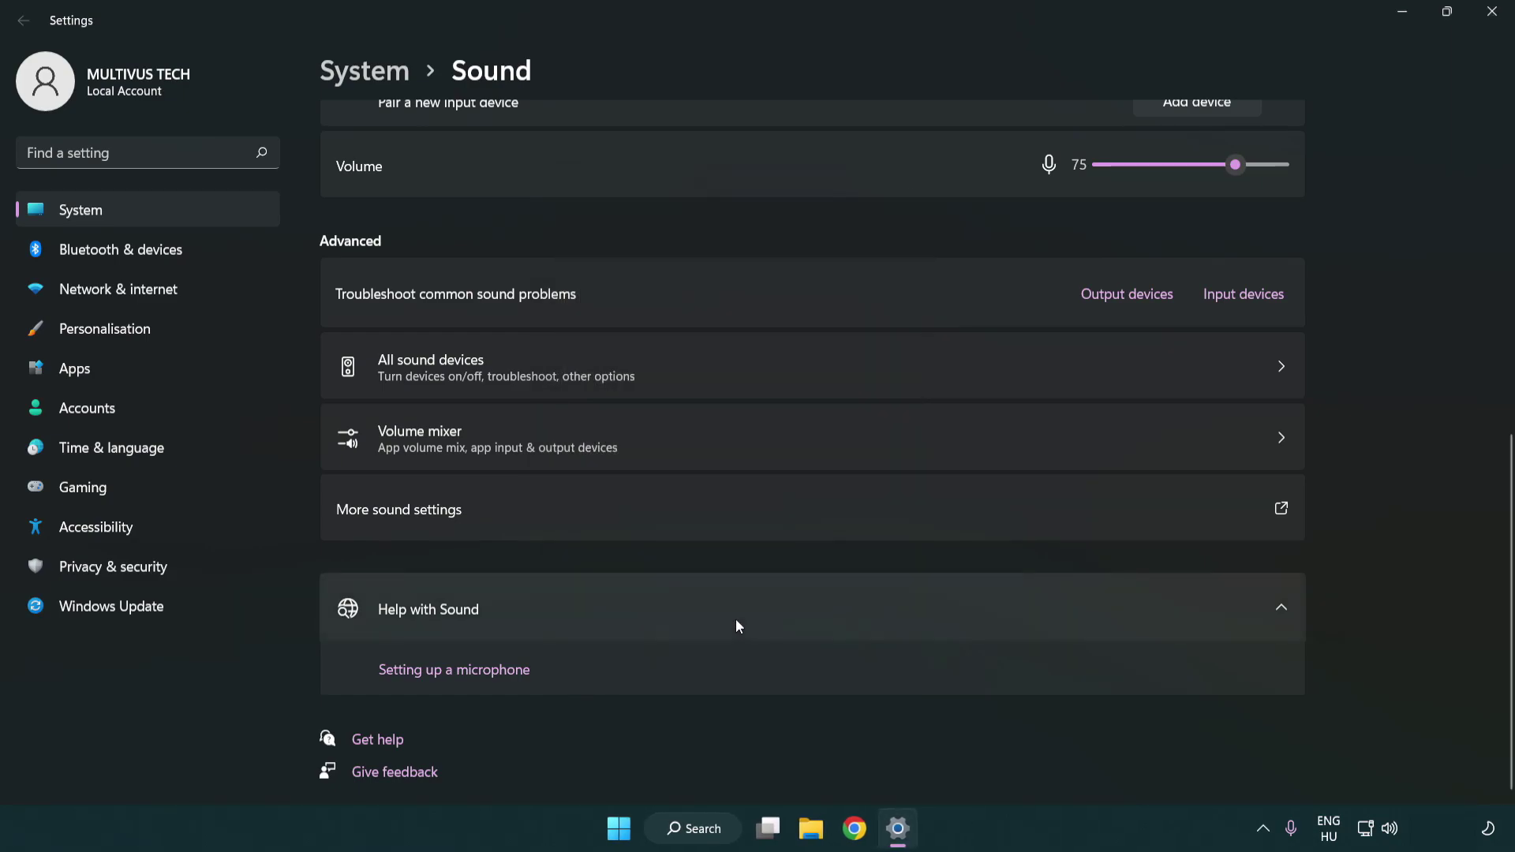
Close Settings, view the Start menu power options, then search Windows for 'device manager'.
{"action": "left_click", "coordinate": [1491, 11]}
{"action": "left_click", "coordinate": [643, 835]}
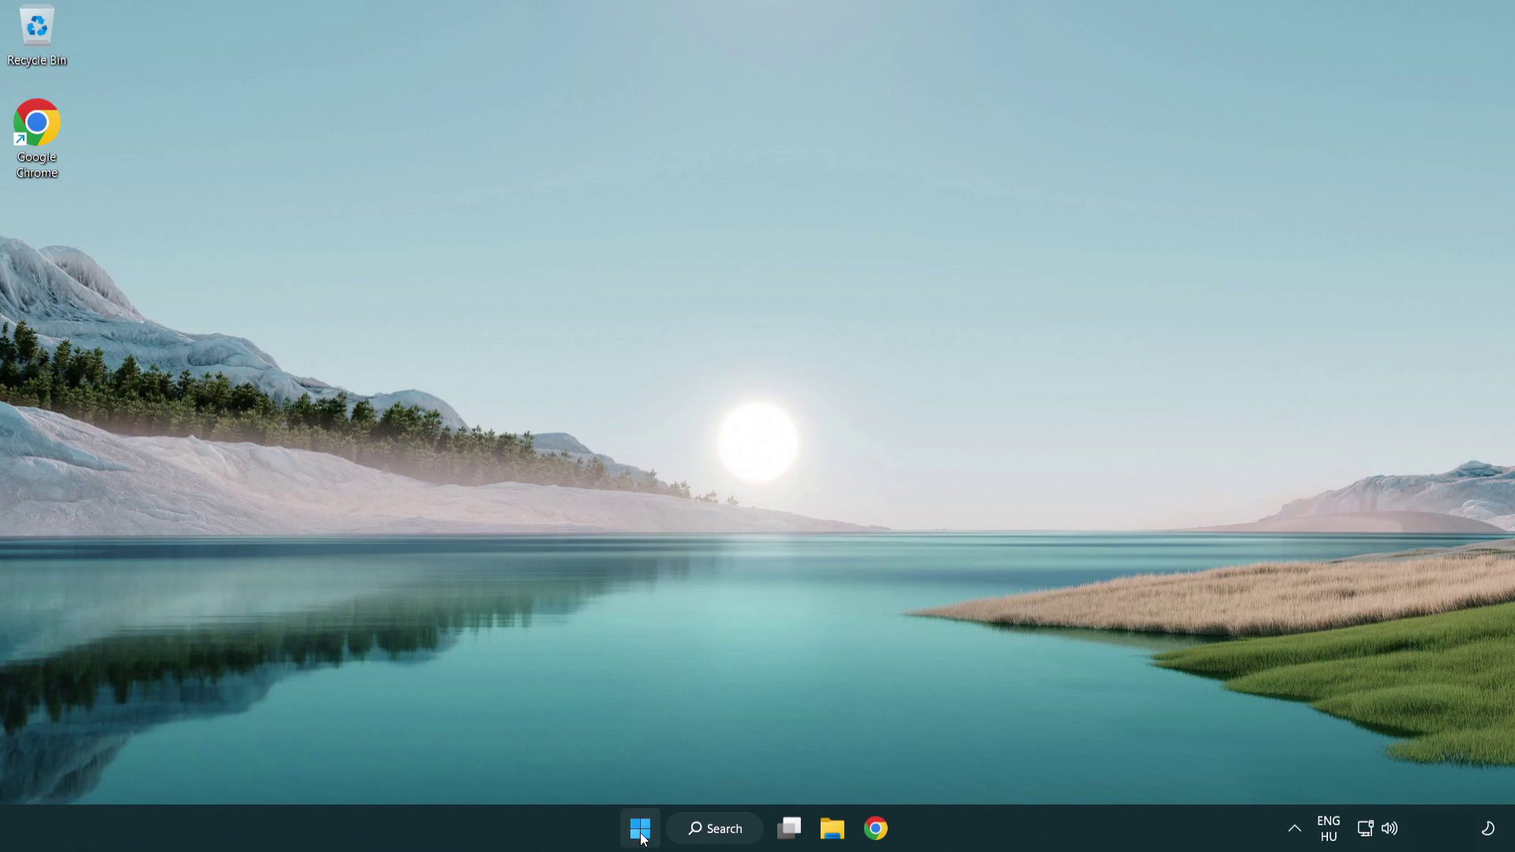
{"action": "left_click", "coordinate": [1007, 764]}
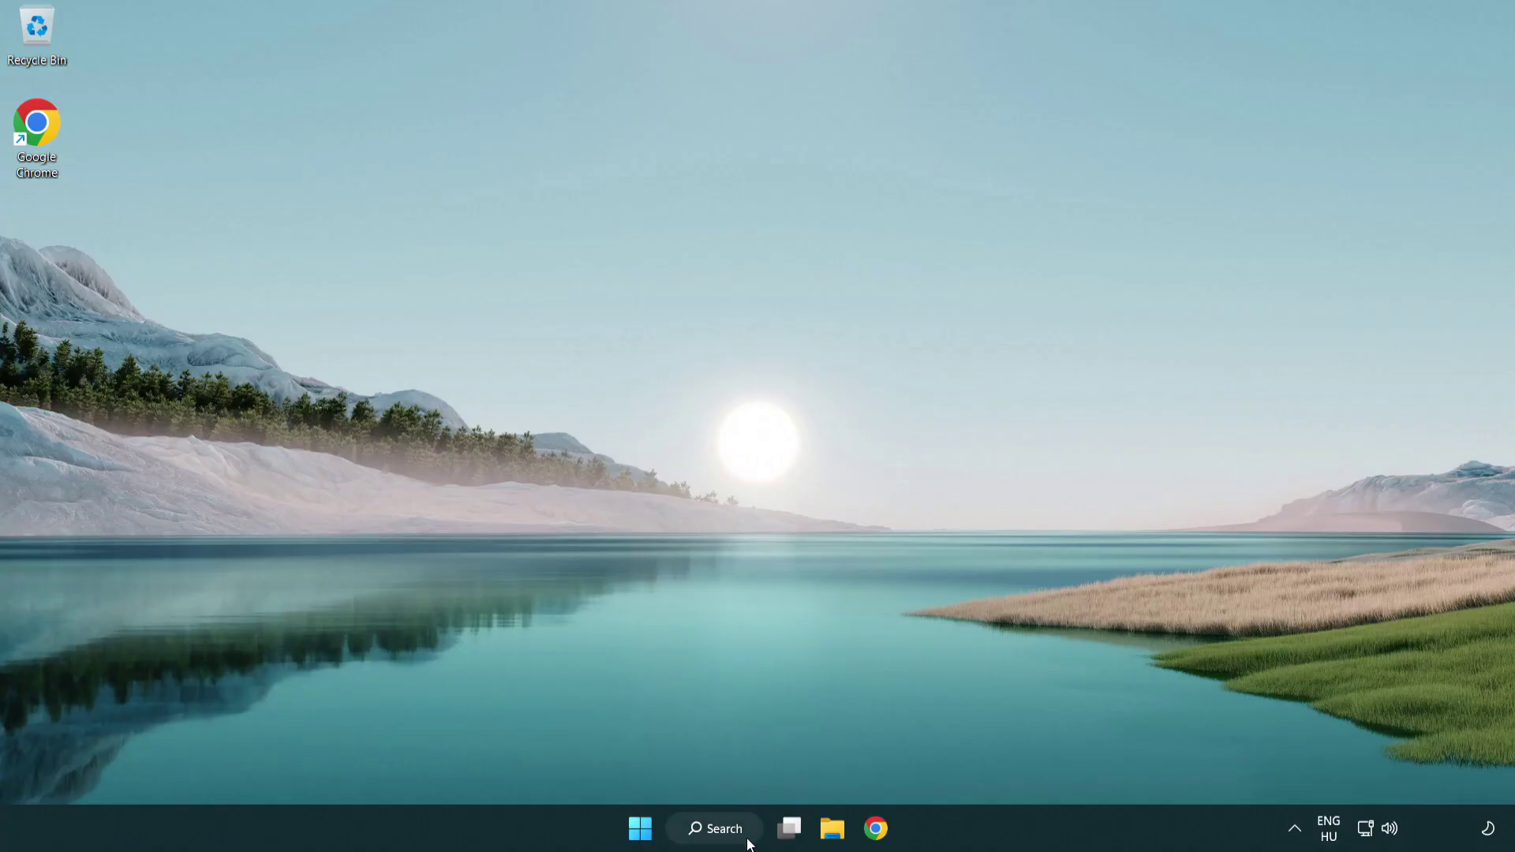
{"action": "left_click", "coordinate": [731, 839]}
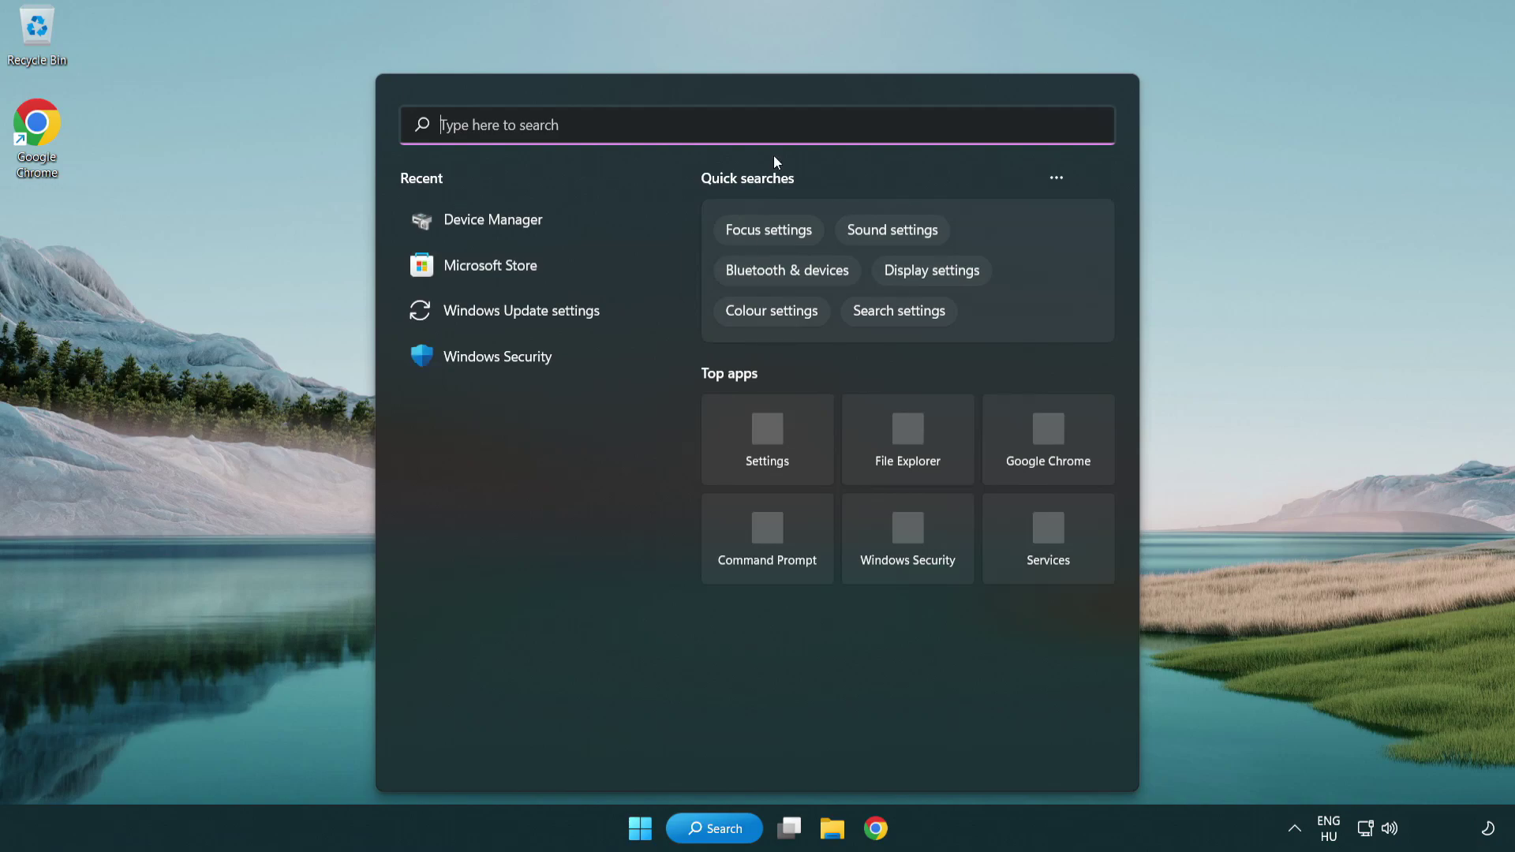
{"action": "type", "text": "device manager"}
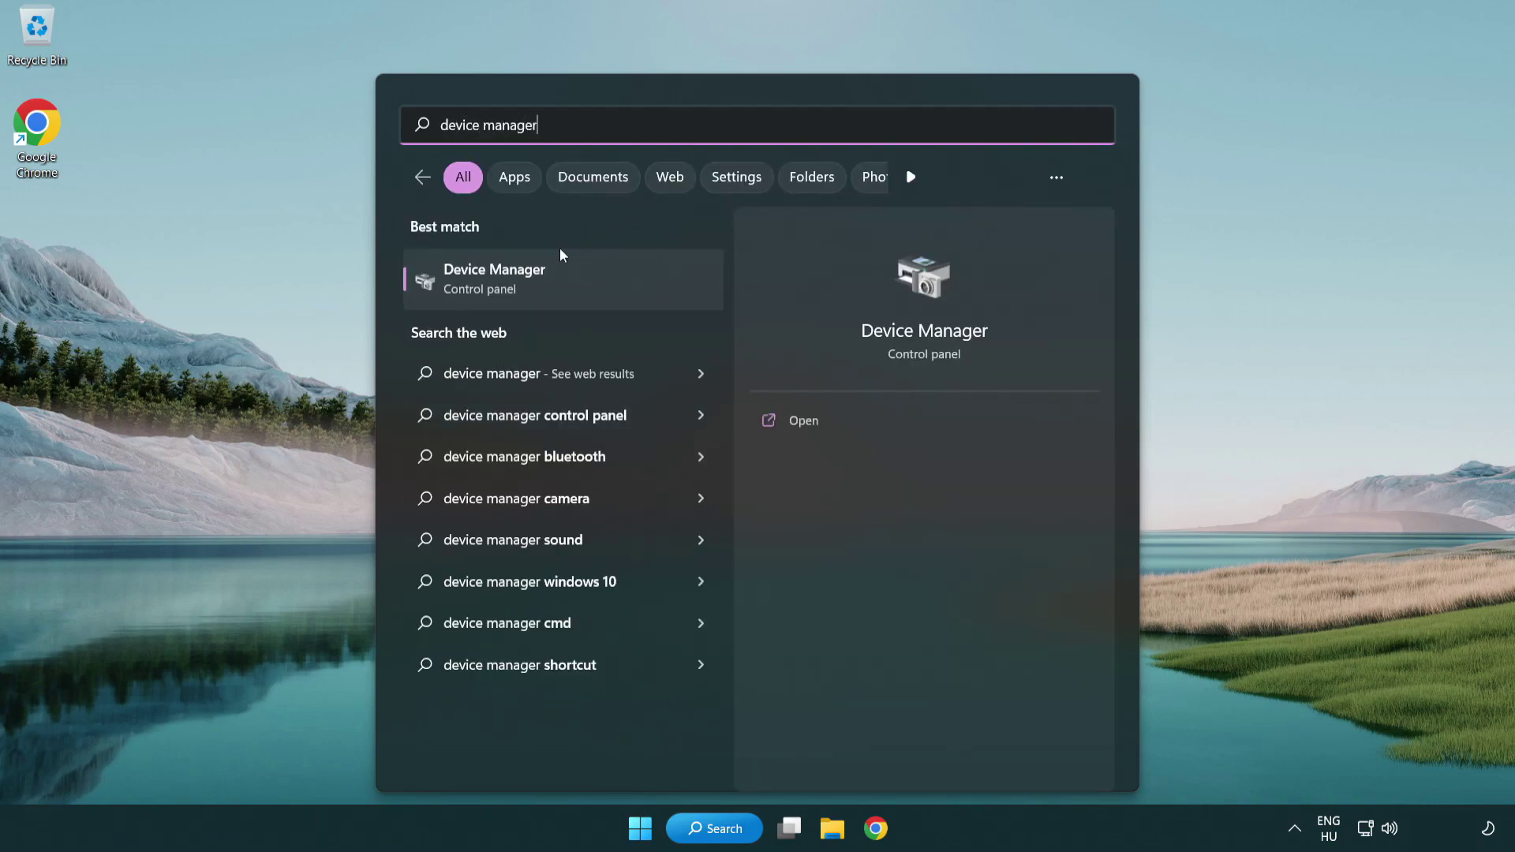
Open Device Manager, expand Sound, video and game controllers, and right-click High Definition Audio Device.
{"action": "left_click", "coordinate": [622, 291]}
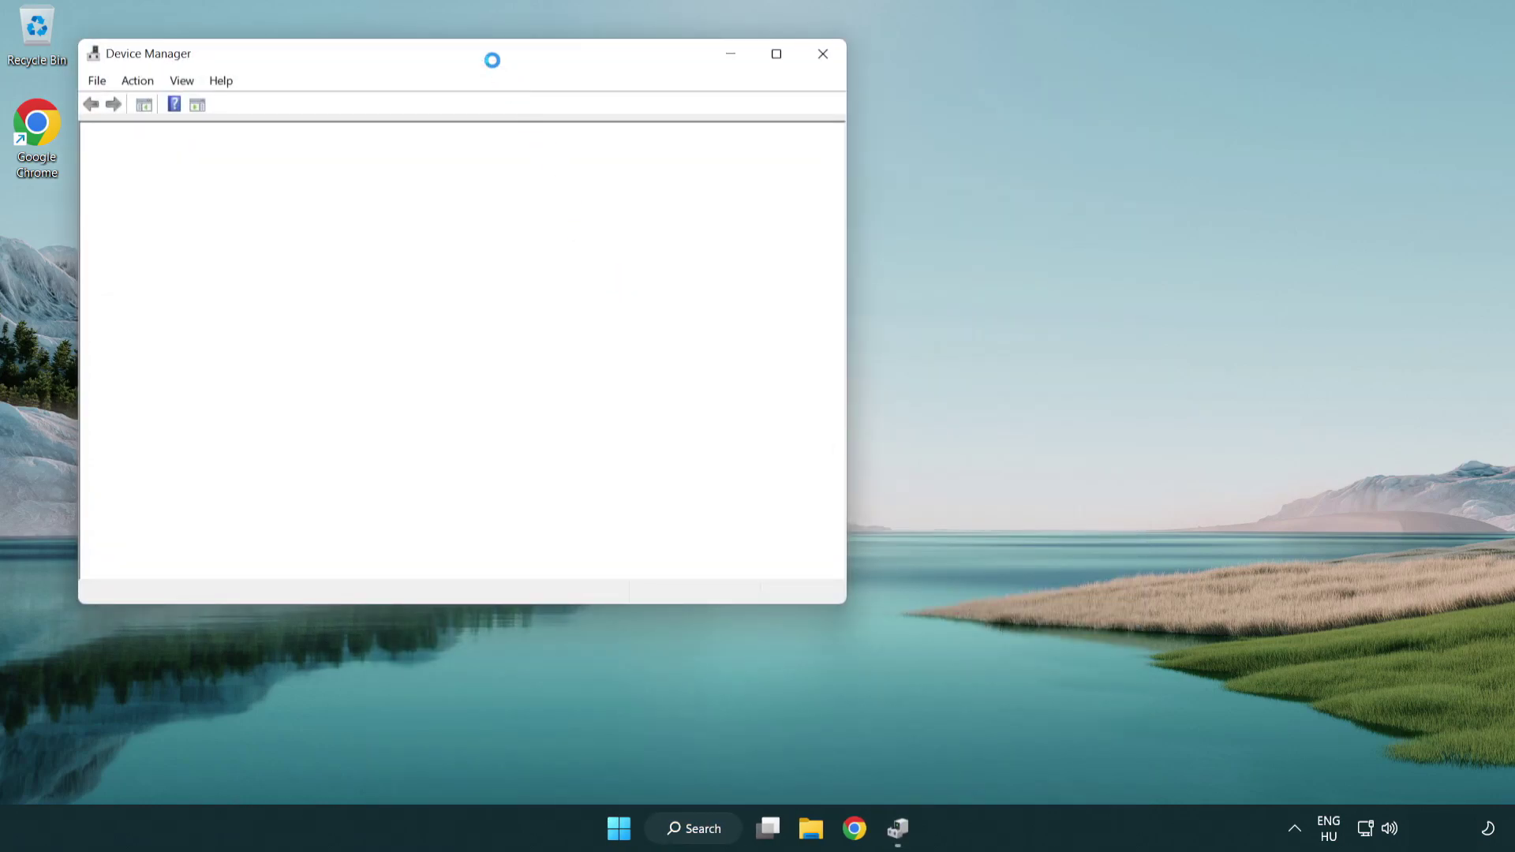
{"action": "left_click_drag", "start_coordinate": [478, 51], "coordinate": [766, 141]}
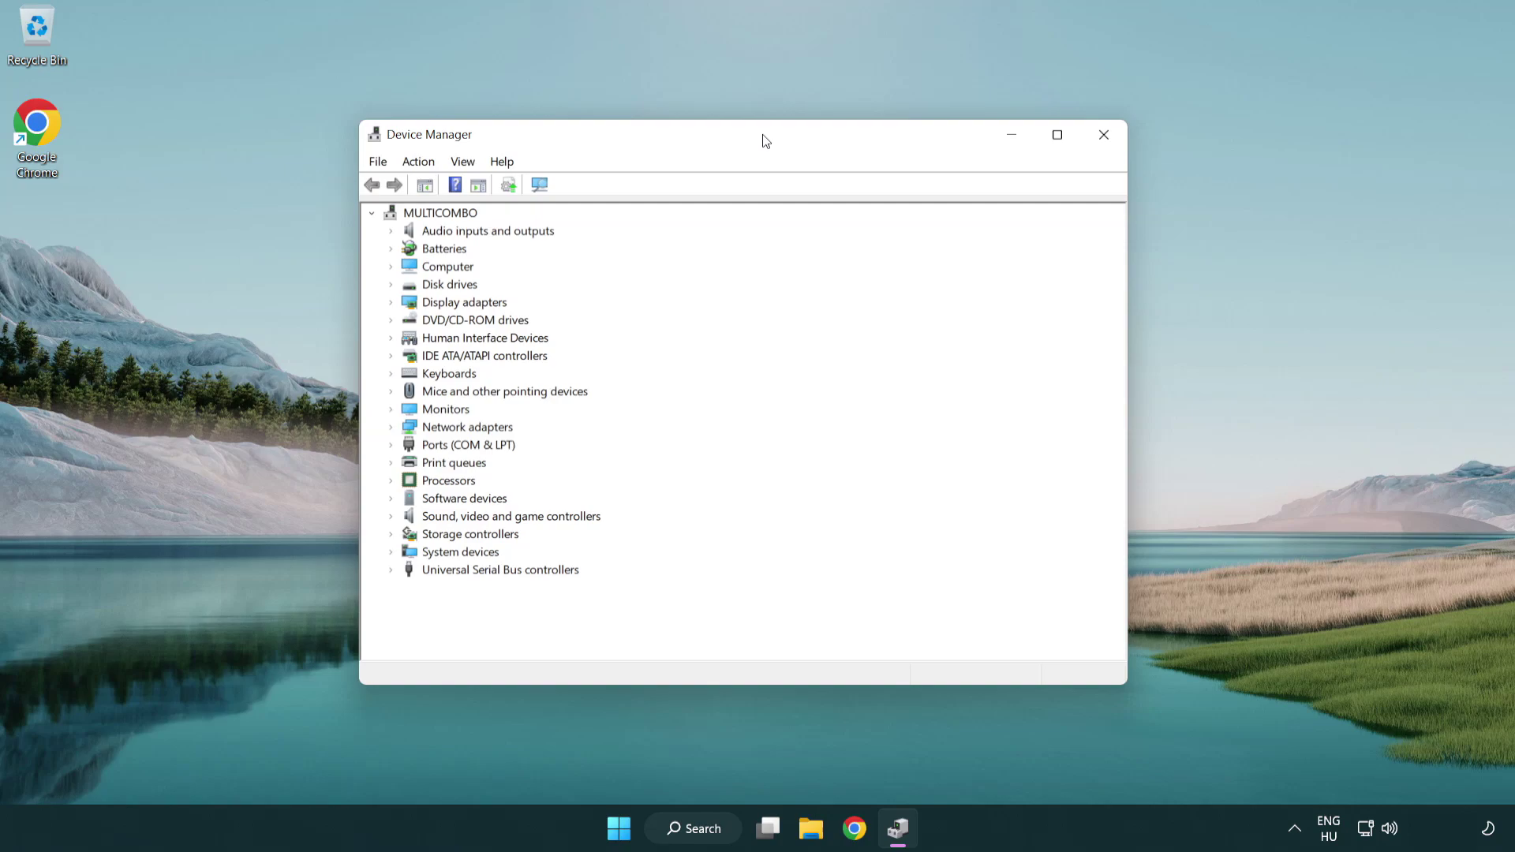
{"action": "left_click", "coordinate": [422, 519]}
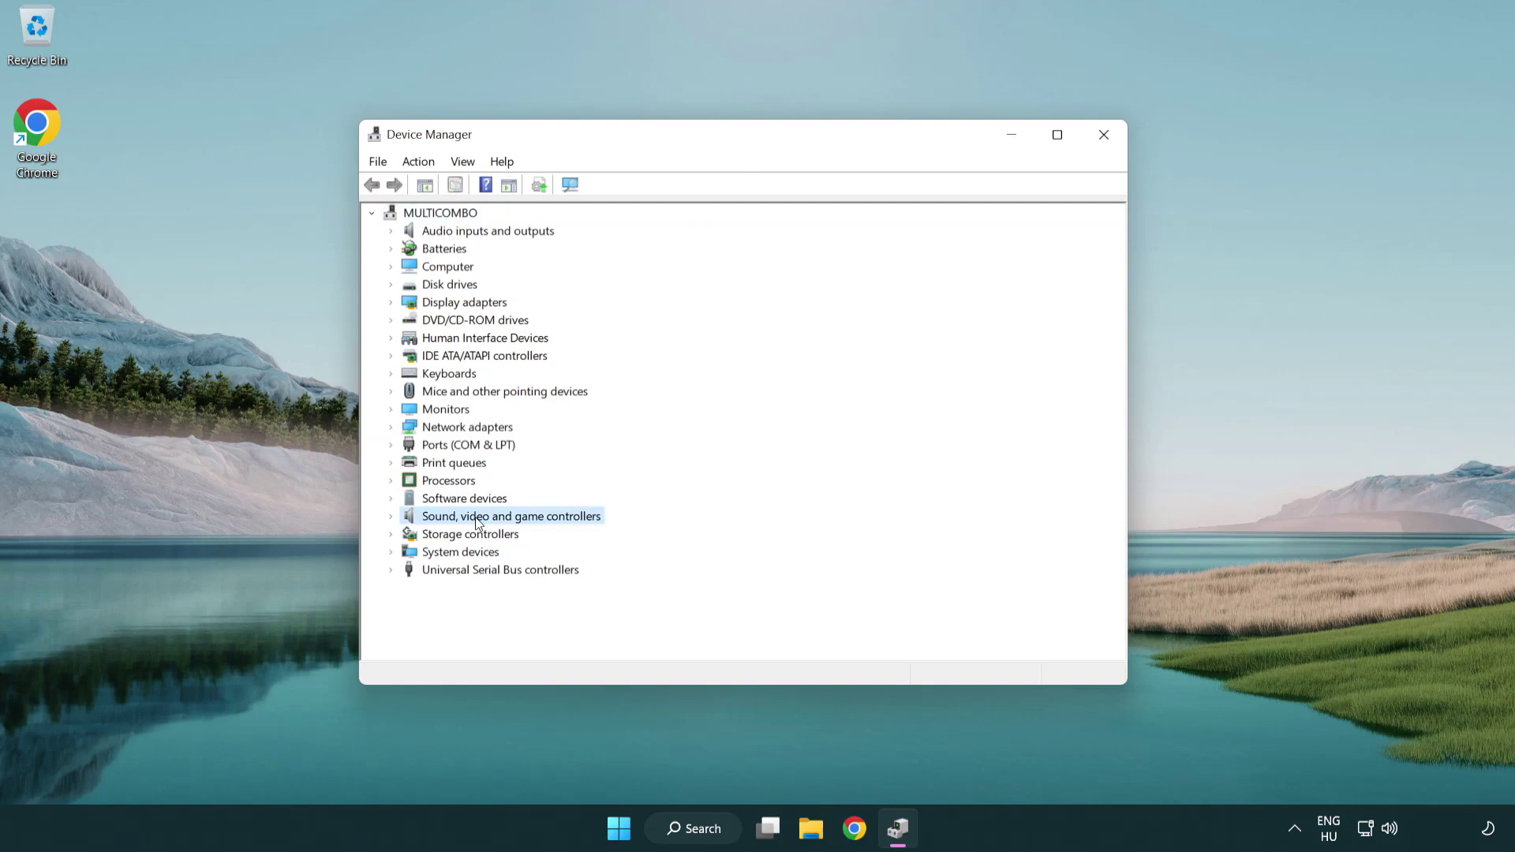
{"action": "left_click", "coordinate": [392, 517]}
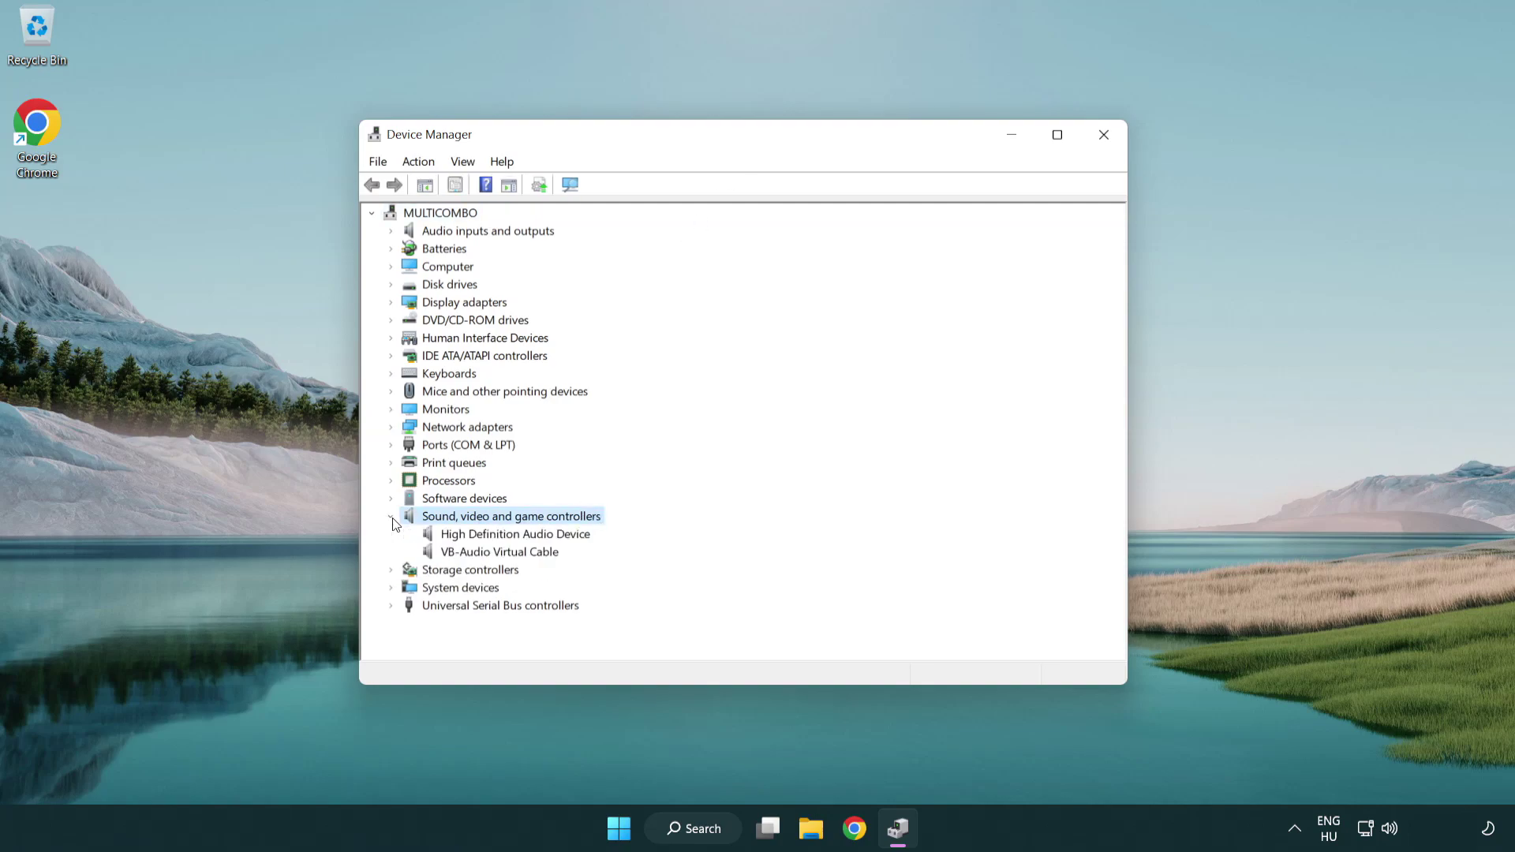
{"action": "left_click", "coordinate": [470, 535]}
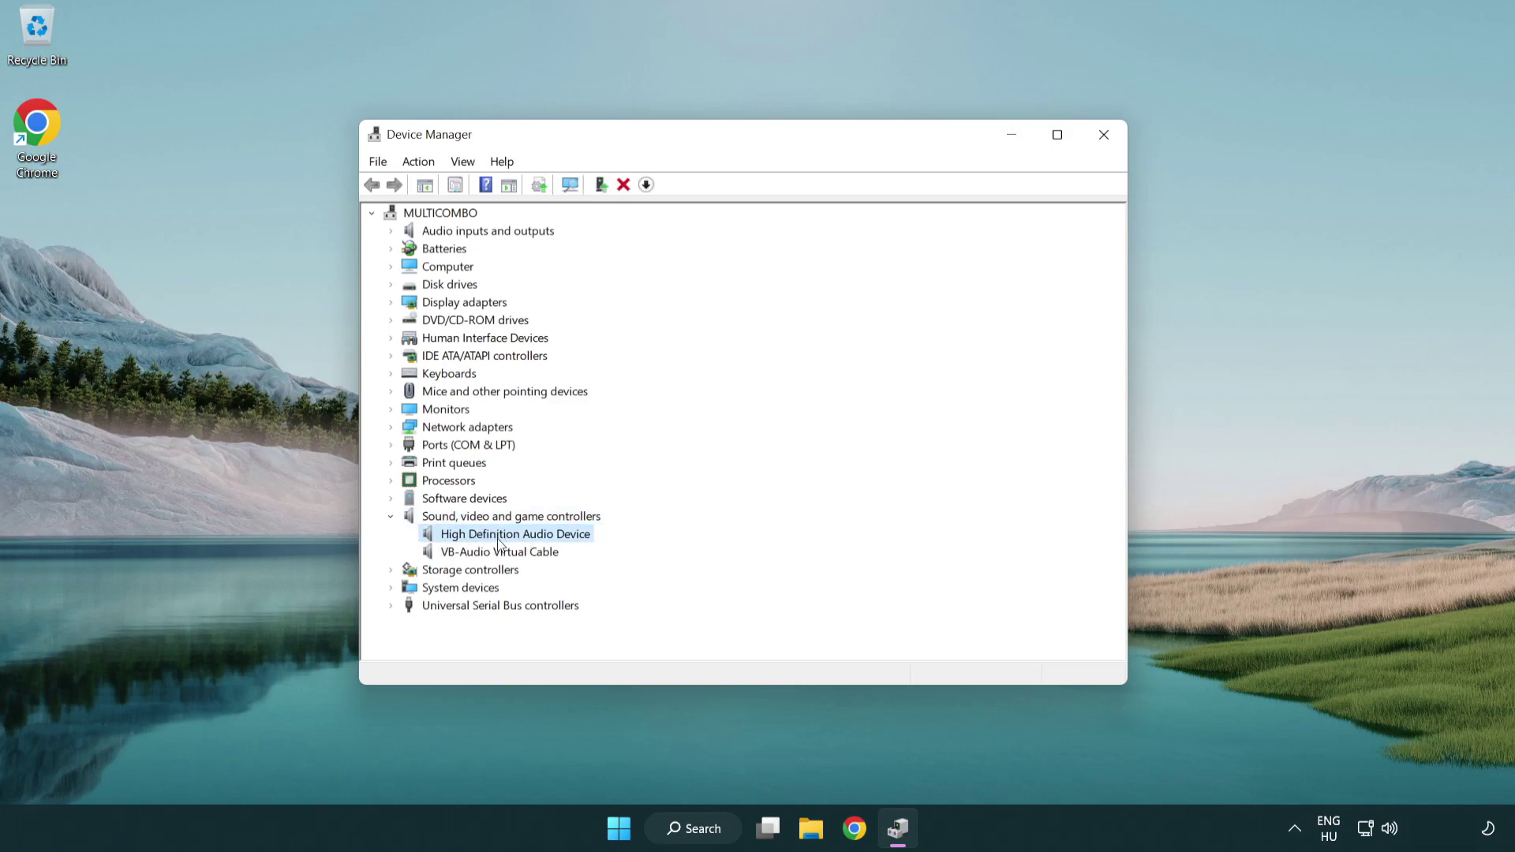
{"action": "right_click", "coordinate": [530, 539]}
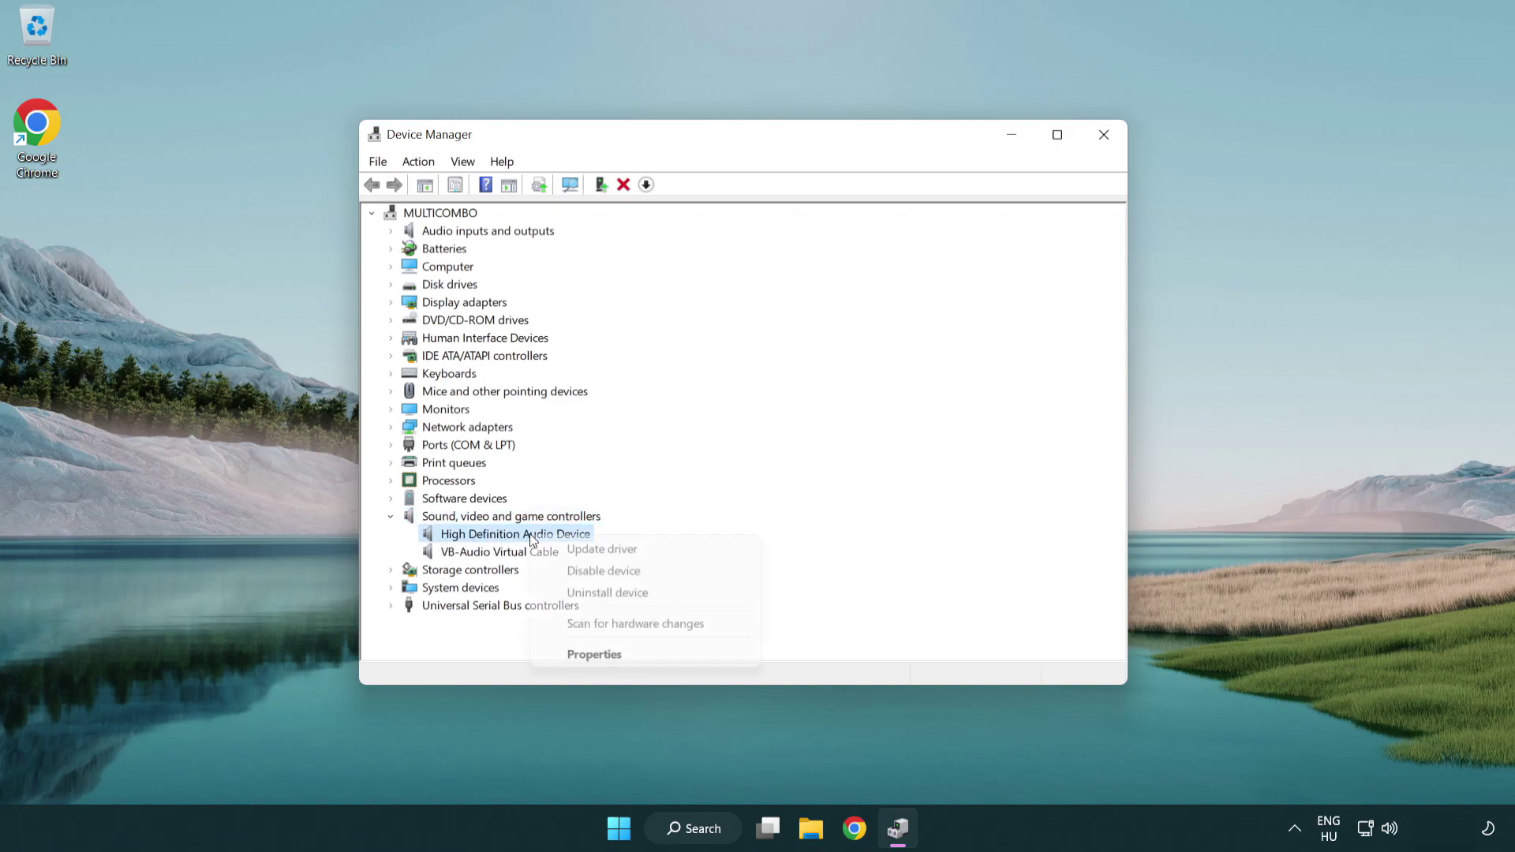
Reinstall the High Definition Audio Device driver from the on-computer list, accepting the warning, then close the wizard.
{"action": "left_click", "coordinate": [653, 550]}
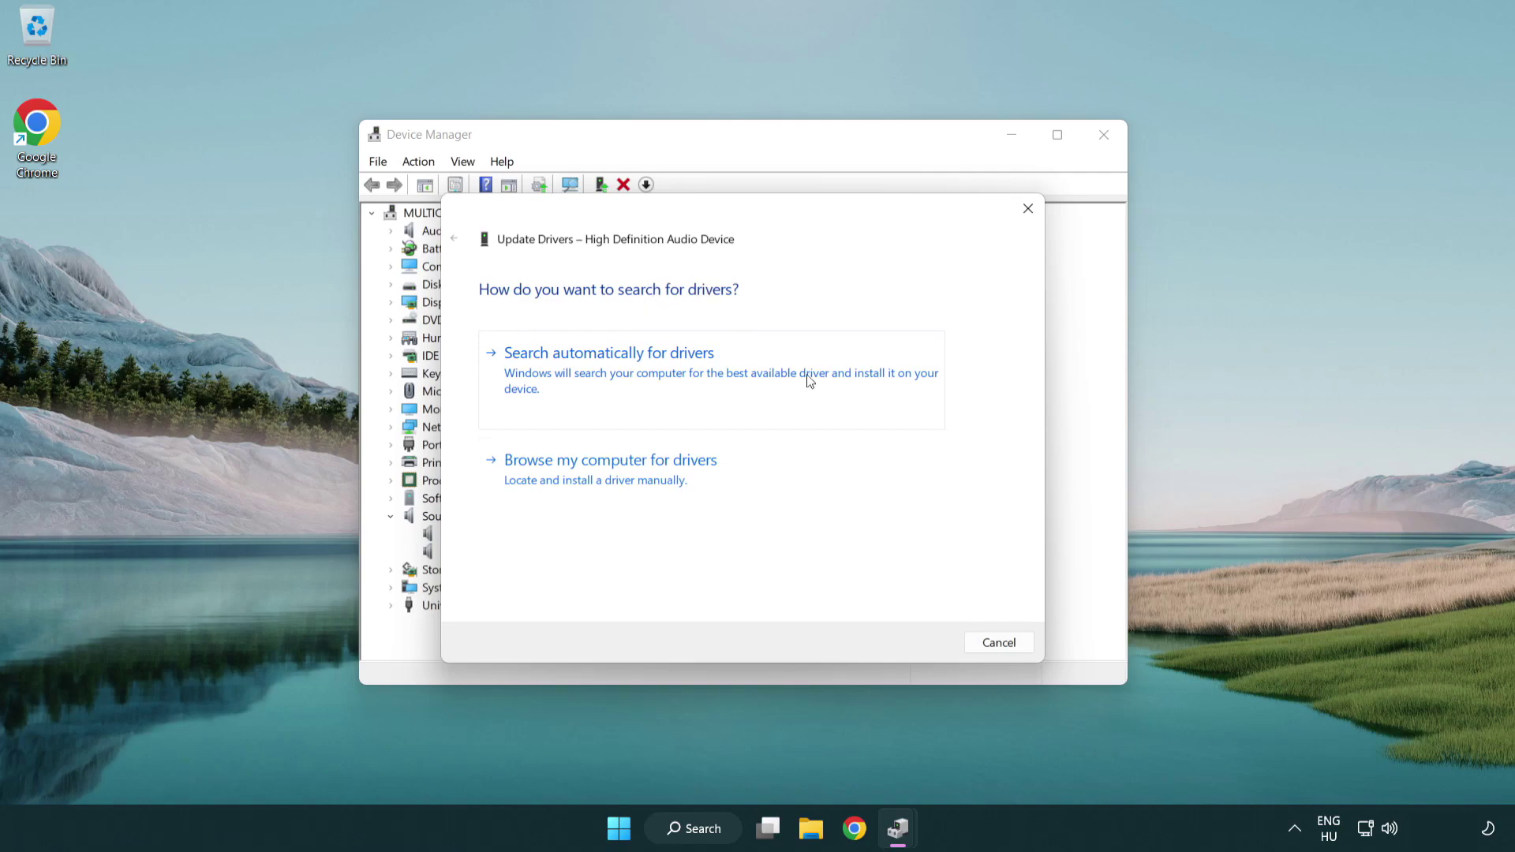
{"action": "left_click", "coordinate": [613, 496]}
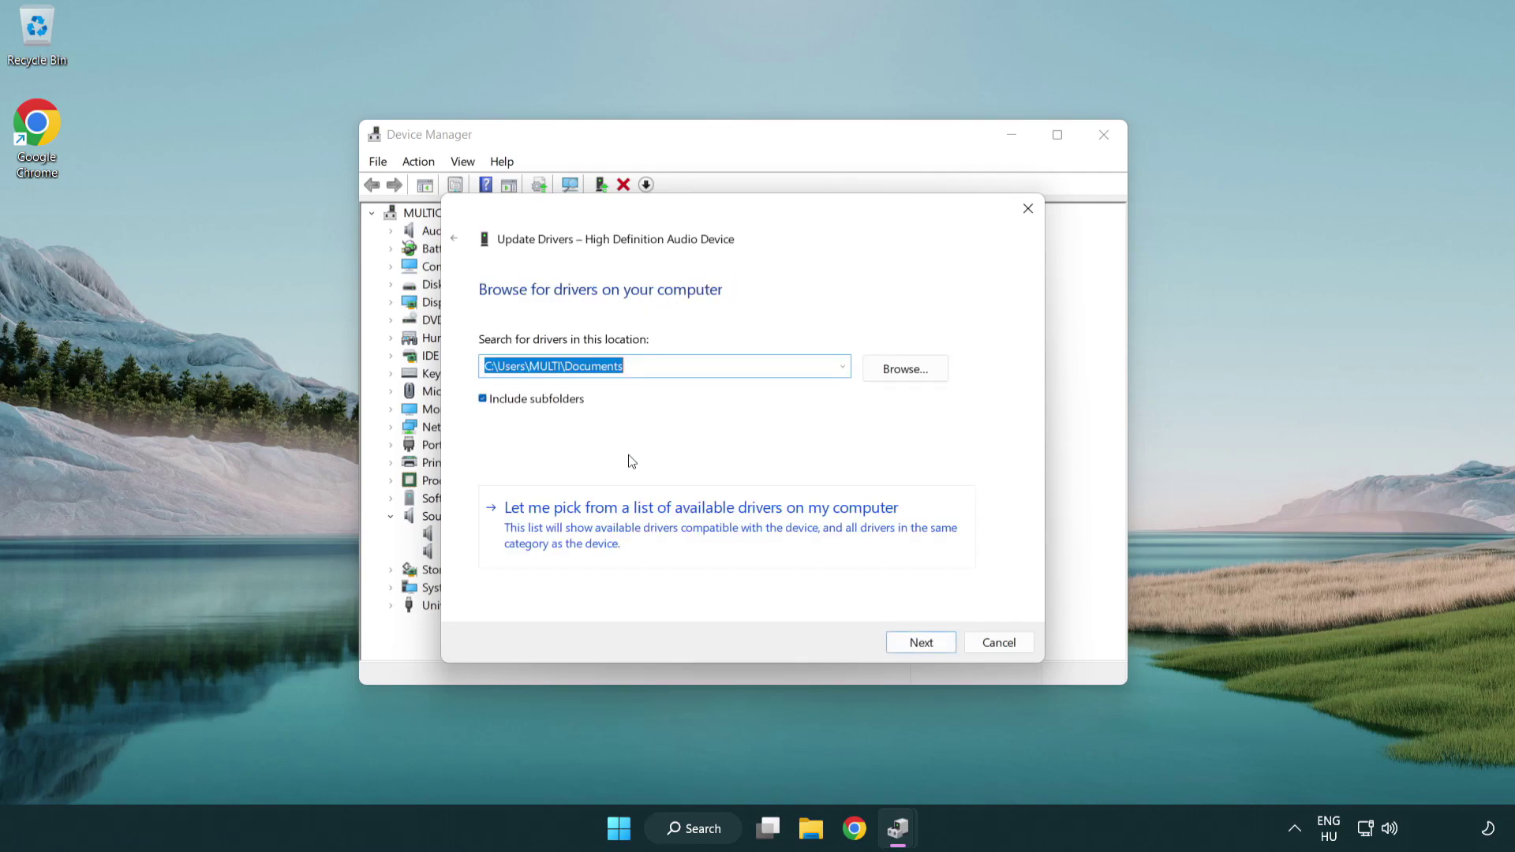
{"action": "left_click", "coordinate": [727, 531]}
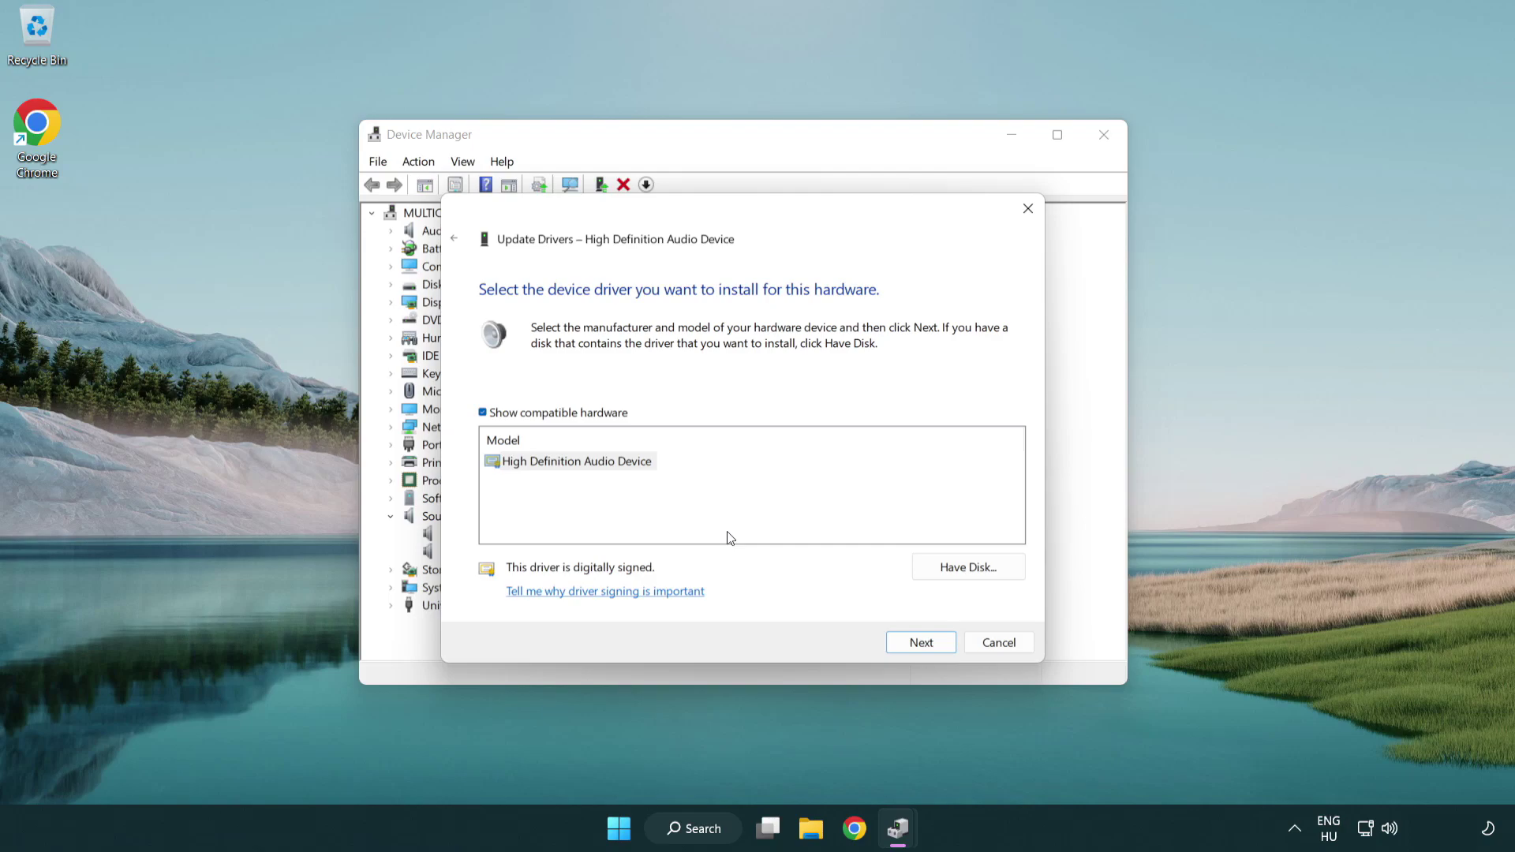
{"action": "left_click", "coordinate": [511, 476]}
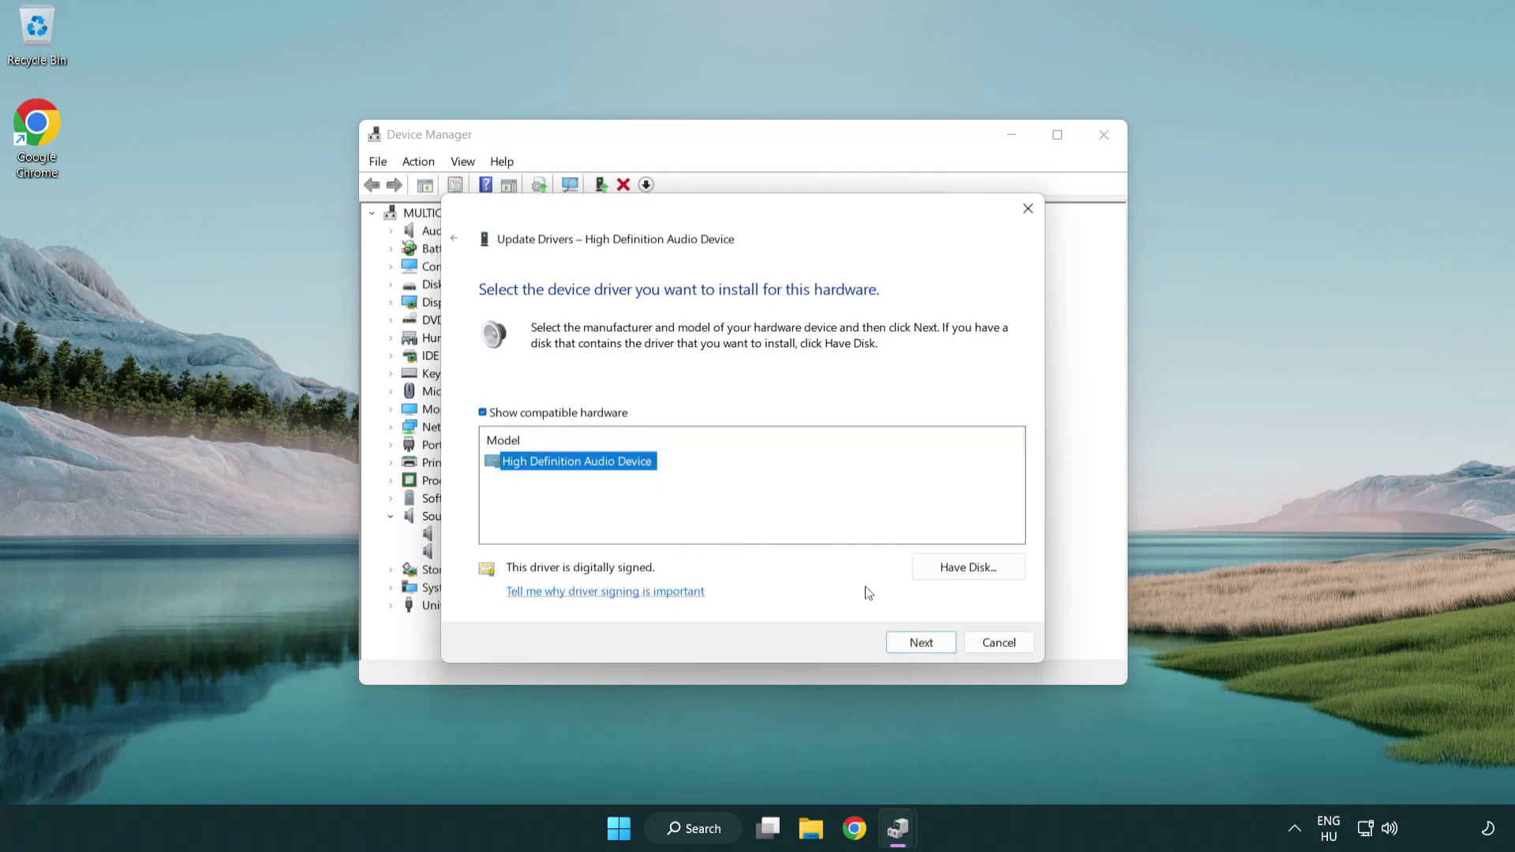
{"action": "left_click", "coordinate": [938, 648]}
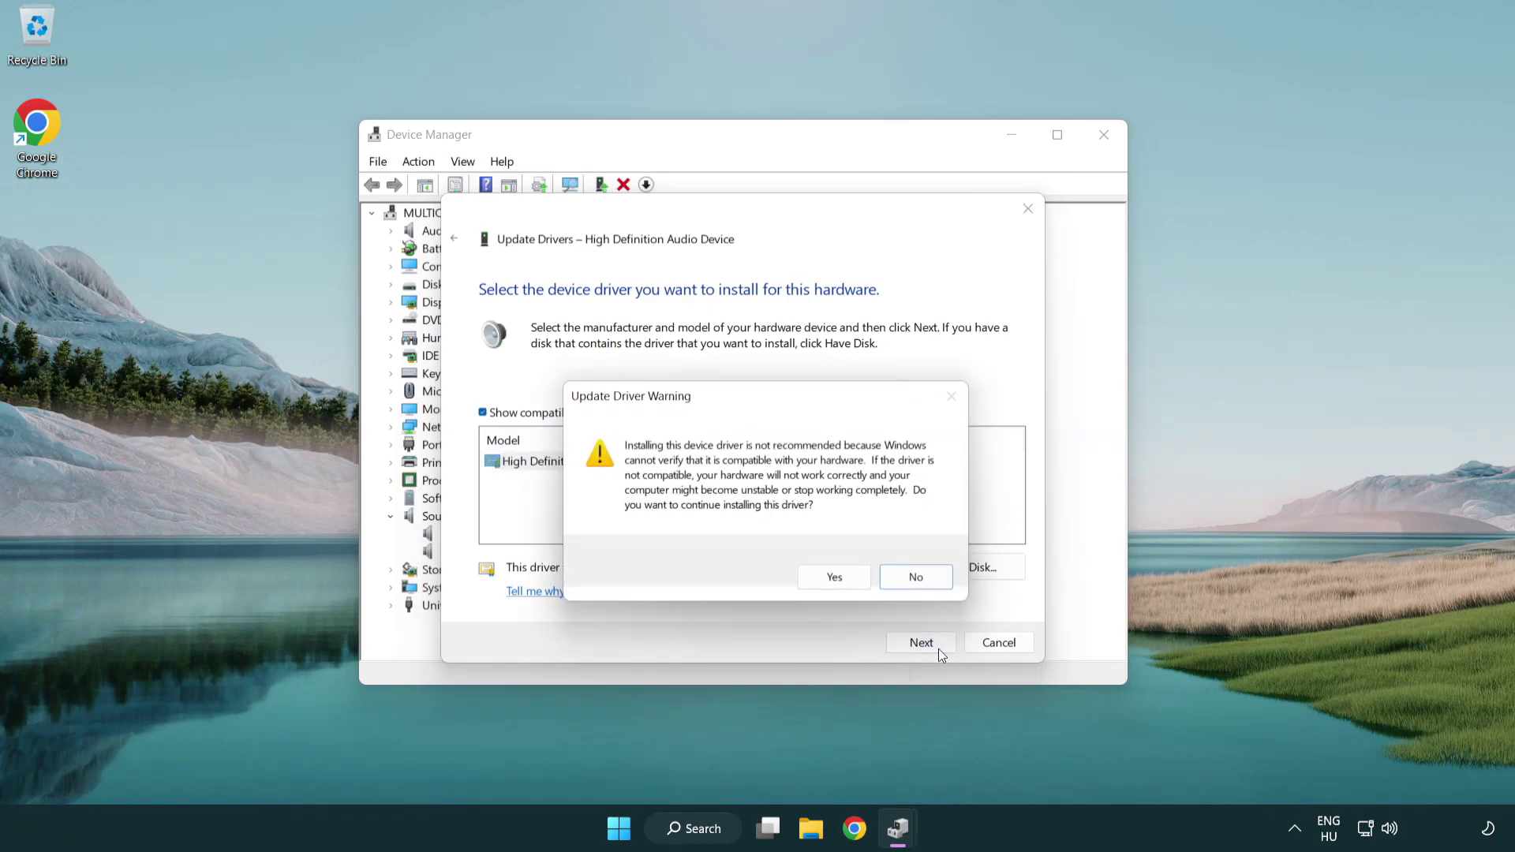
{"action": "left_click", "coordinate": [837, 580]}
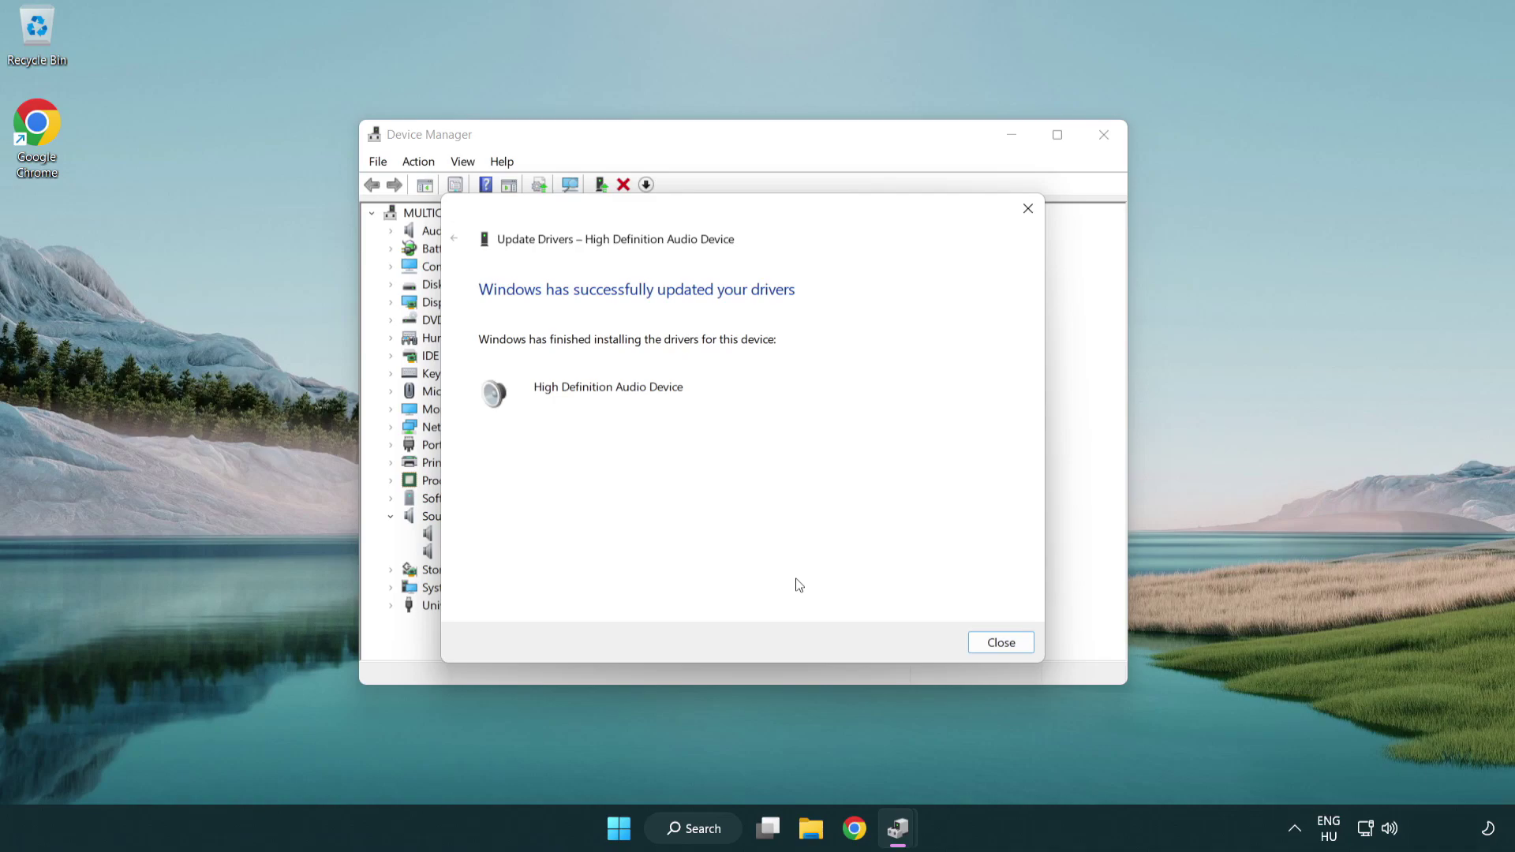
{"action": "left_click", "coordinate": [1003, 647]}
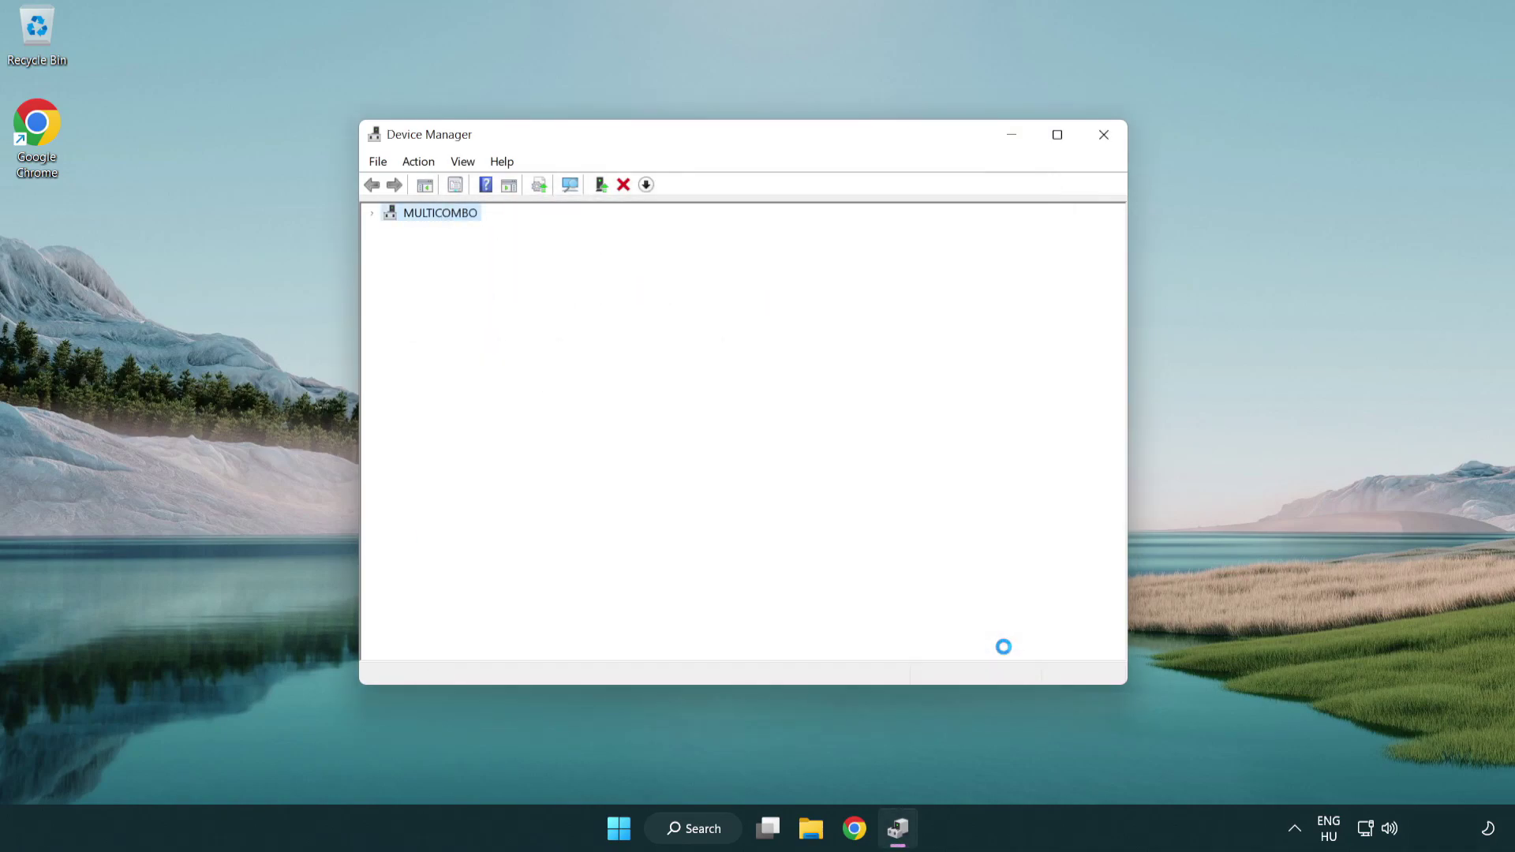
Close Device Manager and bring up the Start menu's power options to reveal Restart.
{"action": "left_click", "coordinate": [1103, 136]}
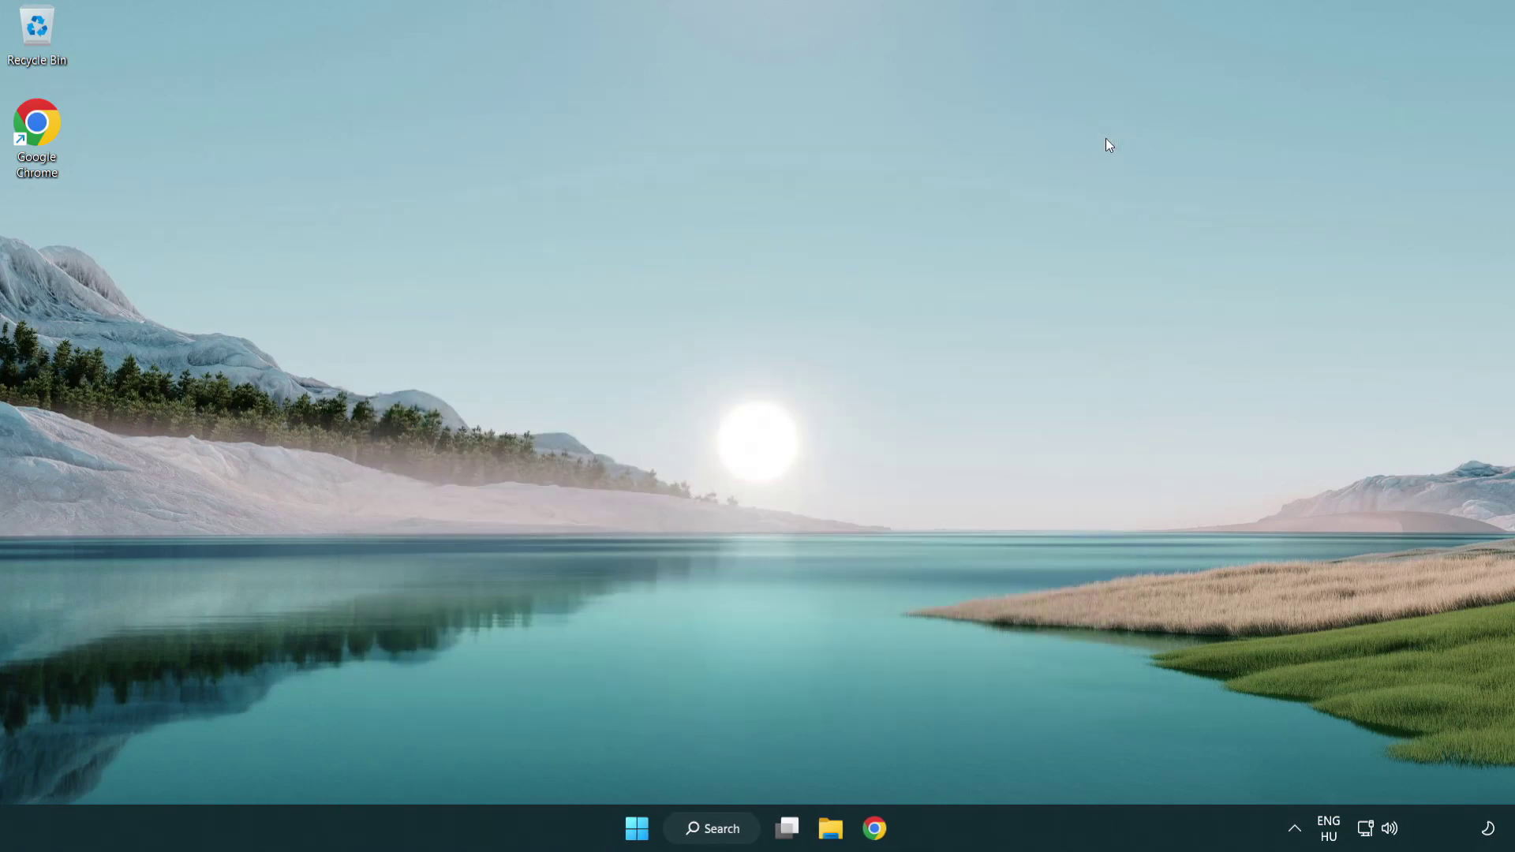
{"action": "left_click", "coordinate": [643, 828]}
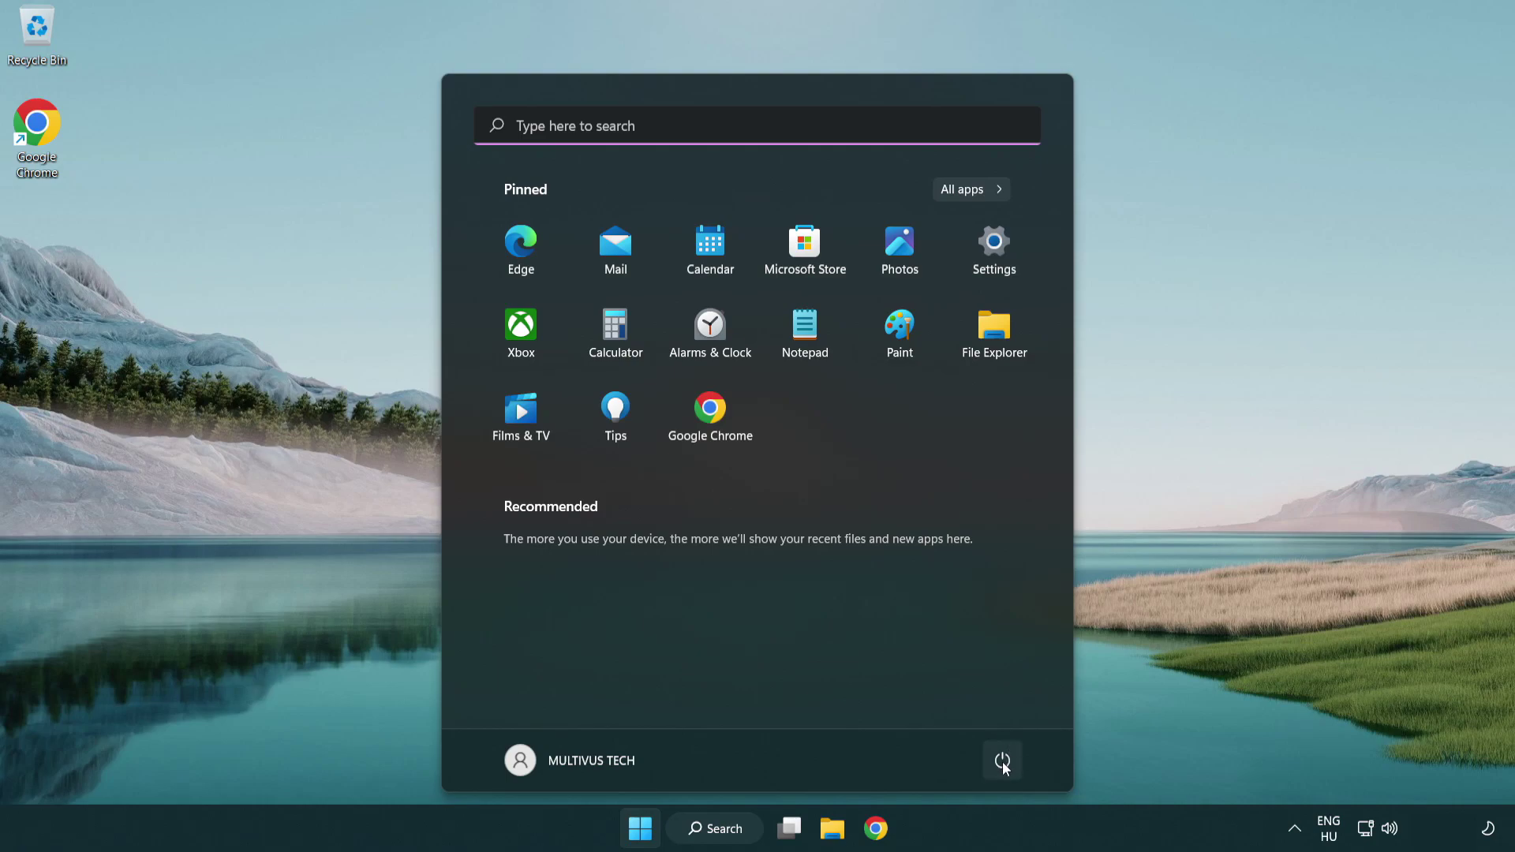
{"action": "left_click", "coordinate": [1002, 760]}
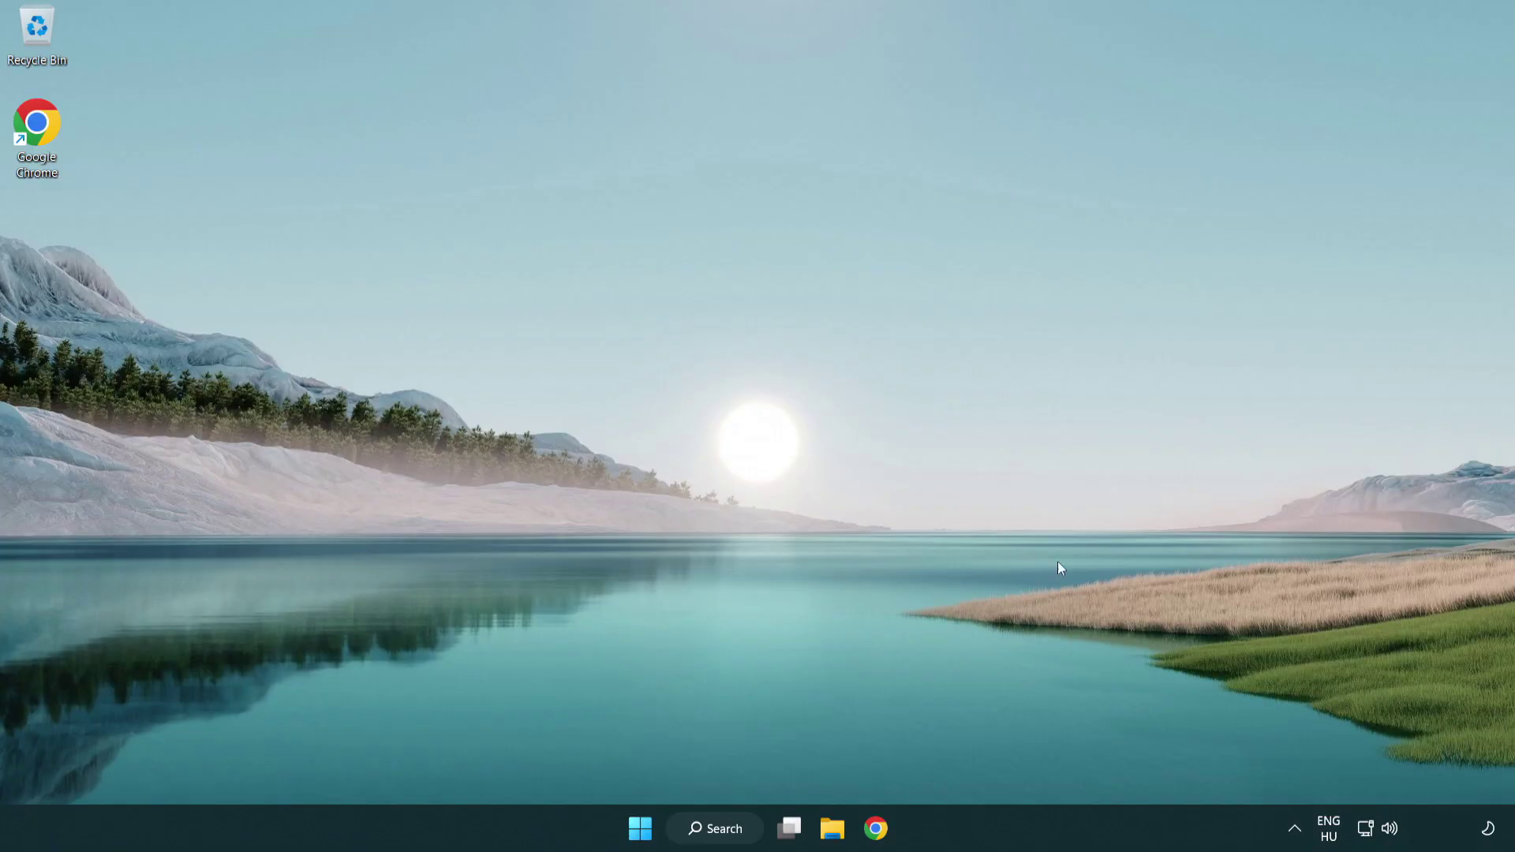
Launch the Playing Audio troubleshooter from the taskbar volume icon's sound options.
{"action": "right_click", "coordinate": [1391, 832]}
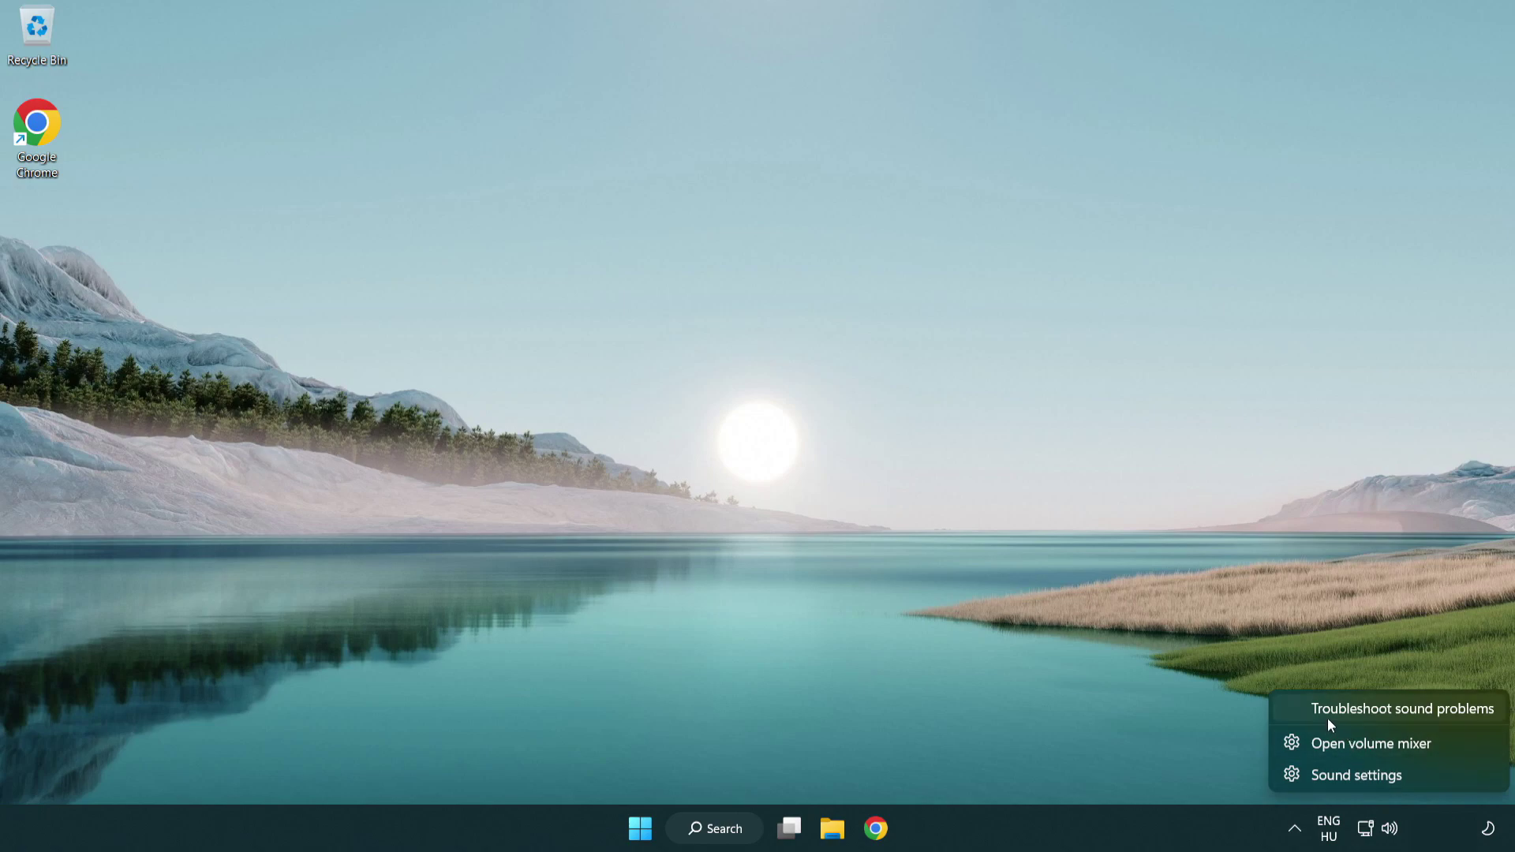
{"action": "left_click", "coordinate": [1384, 718]}
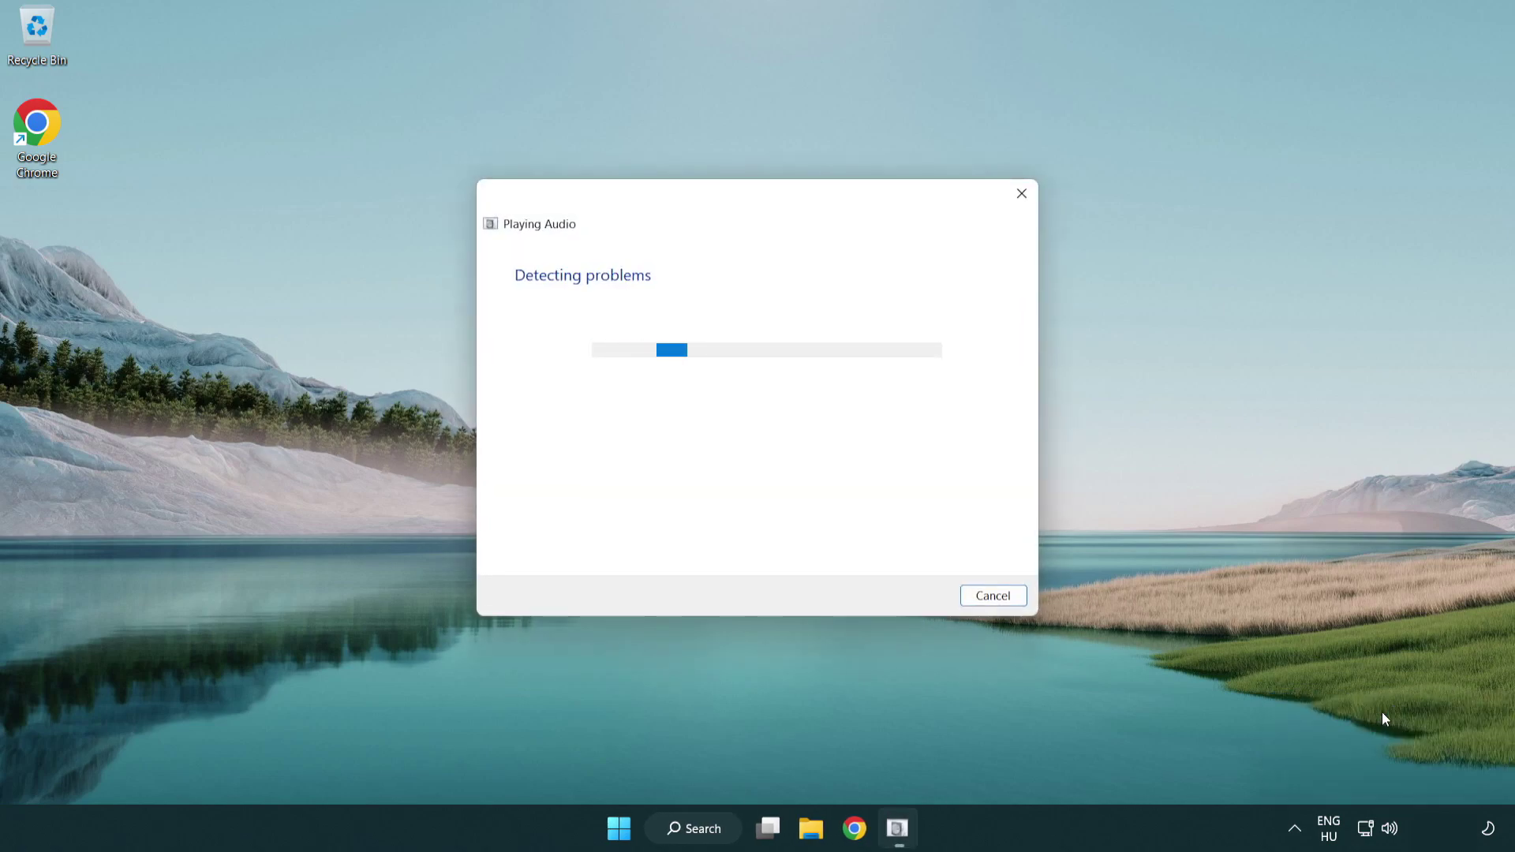